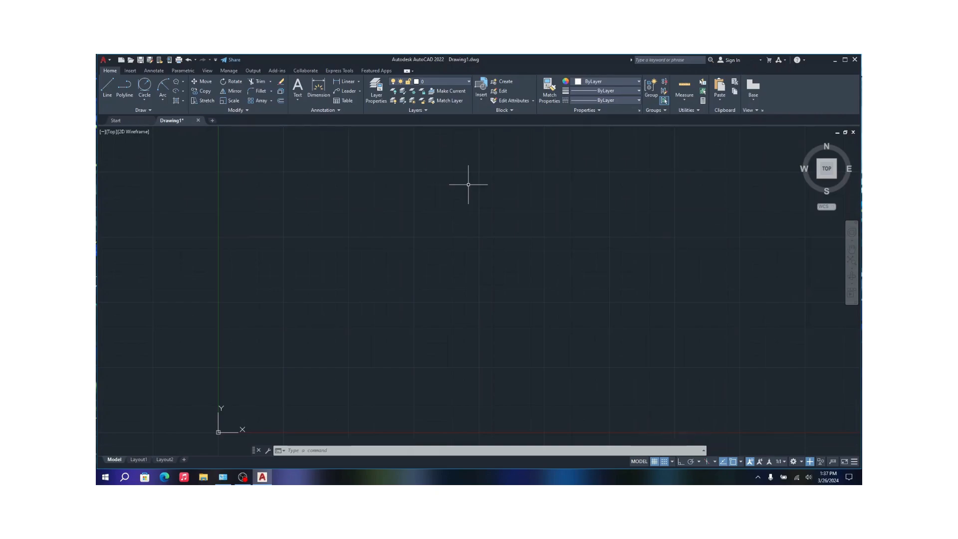
scroll(507, 235, down, 2)
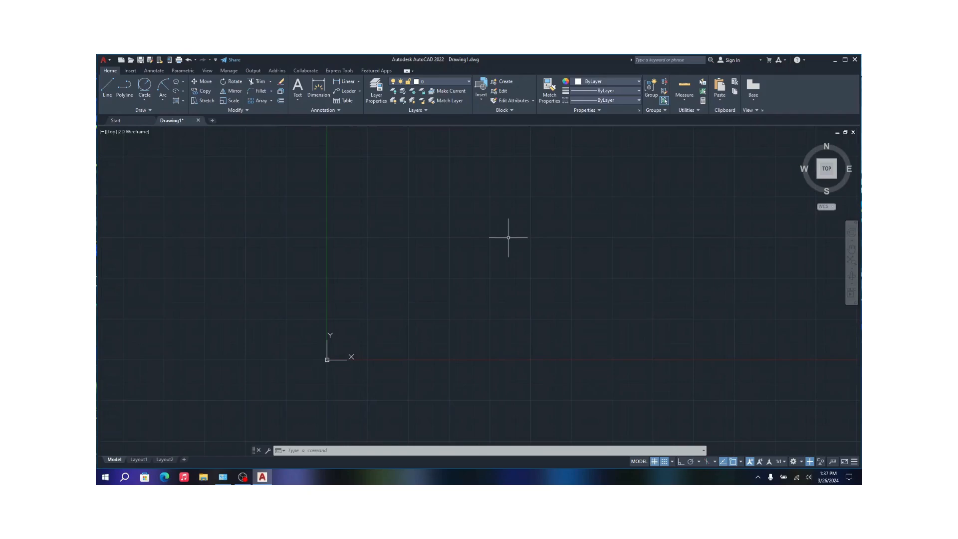
click(514, 237)
click(502, 231)
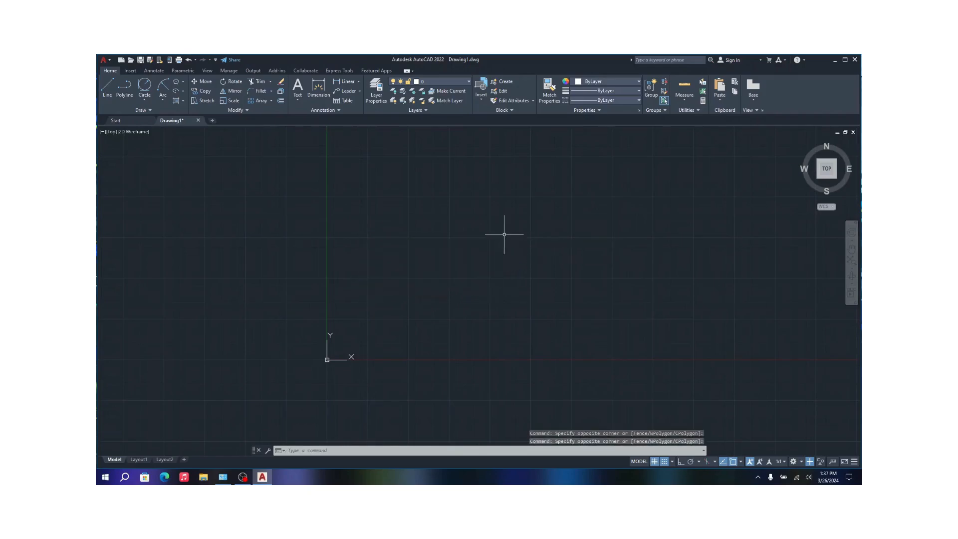
scroll(531, 233, down, 1)
scroll(598, 252, up, 2)
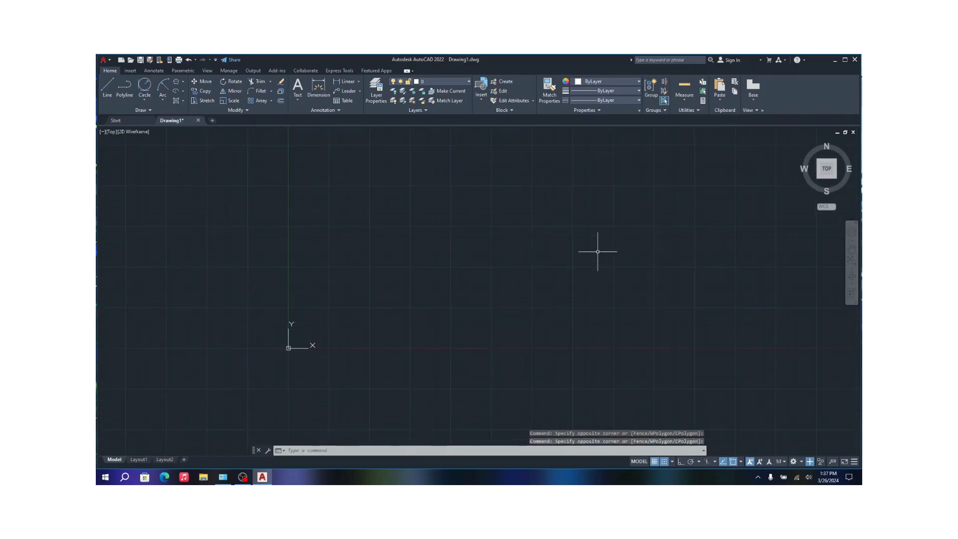
scroll(430, 246, down, 1)
scroll(430, 246, up, 2)
scroll(430, 246, down, 2)
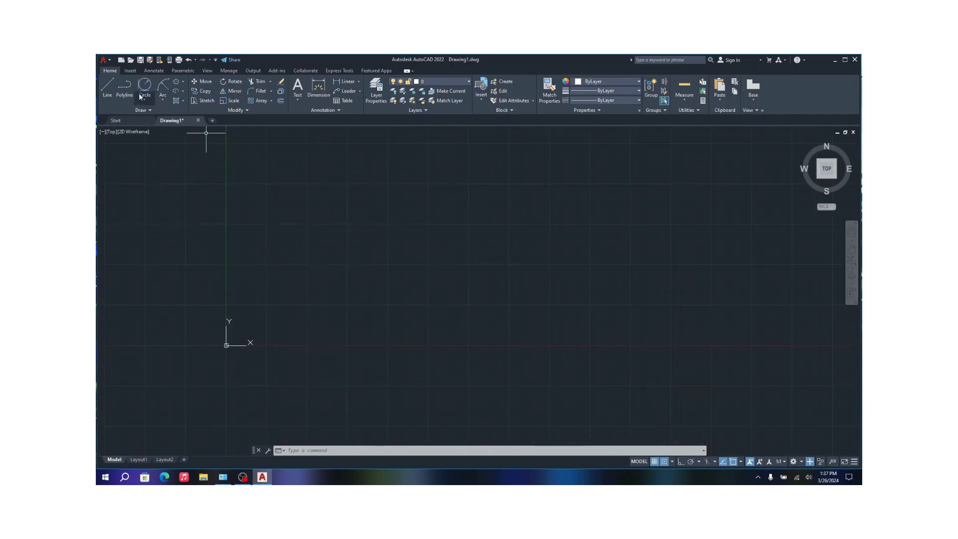
- Draw a closed horizontal rectangle from four connected lines, up and to the right of the origin
click(106, 85)
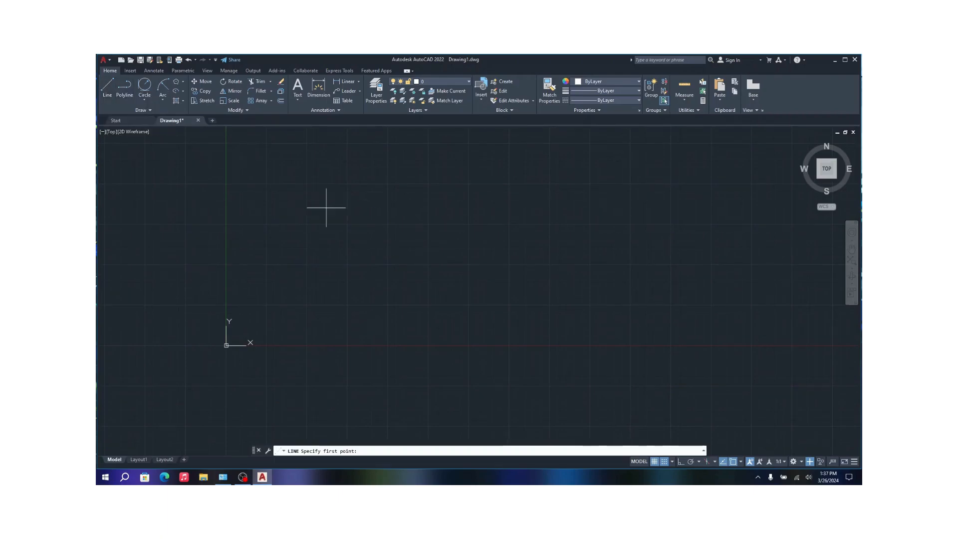
click(306, 184)
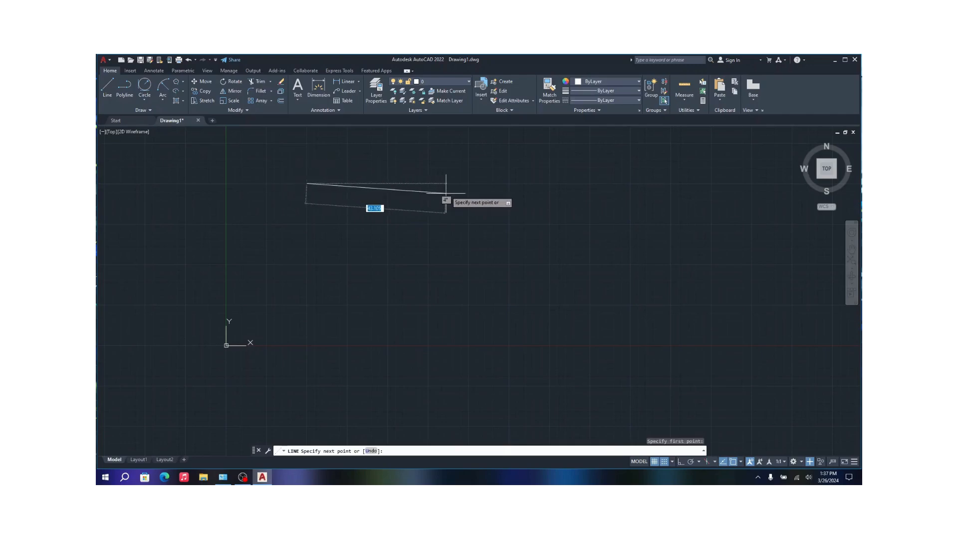
click(441, 184)
click(442, 246)
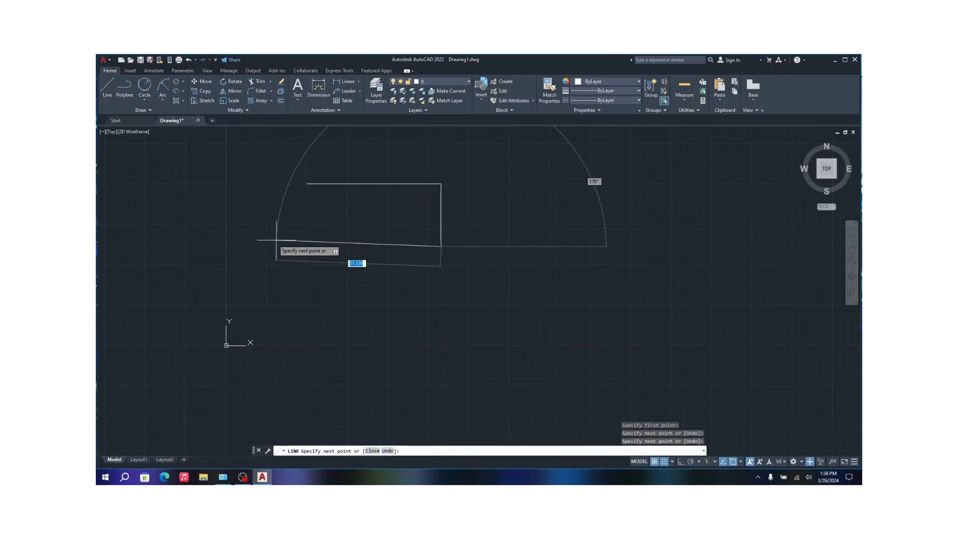
click(306, 246)
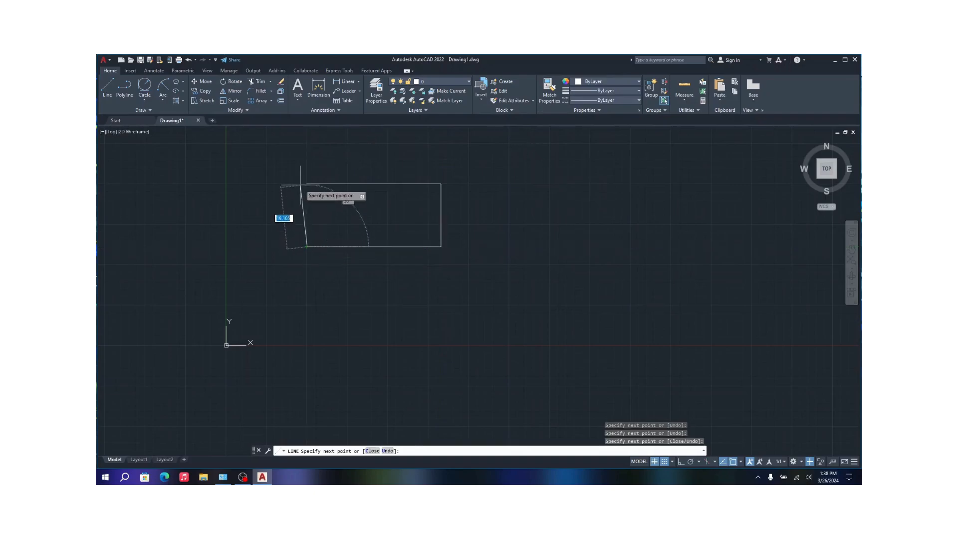
click(306, 184)
right_click(415, 156)
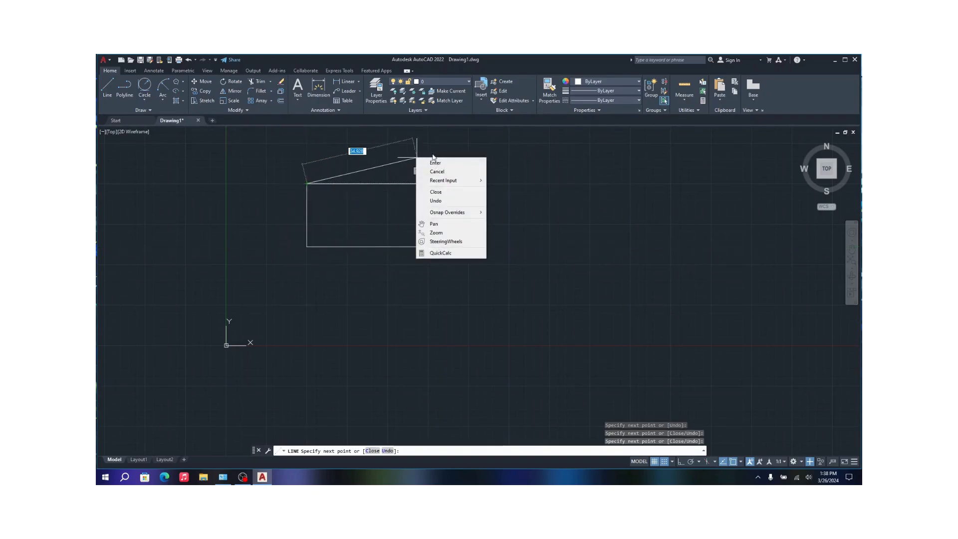
click(456, 172)
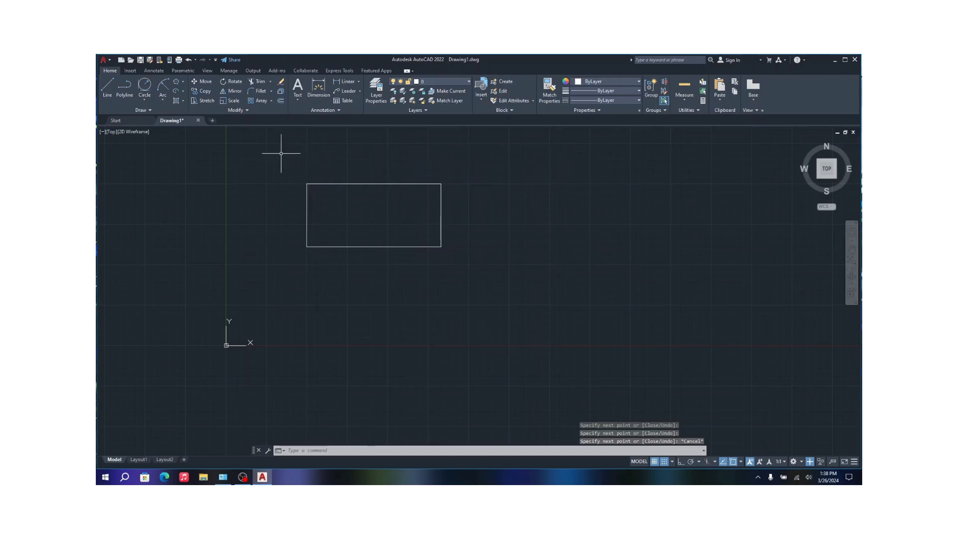
- Move the whole rectangle to the right and slightly down, using its lower-left corner as the base point
click(282, 154)
click(515, 292)
click(248, 143)
click(522, 302)
click(202, 81)
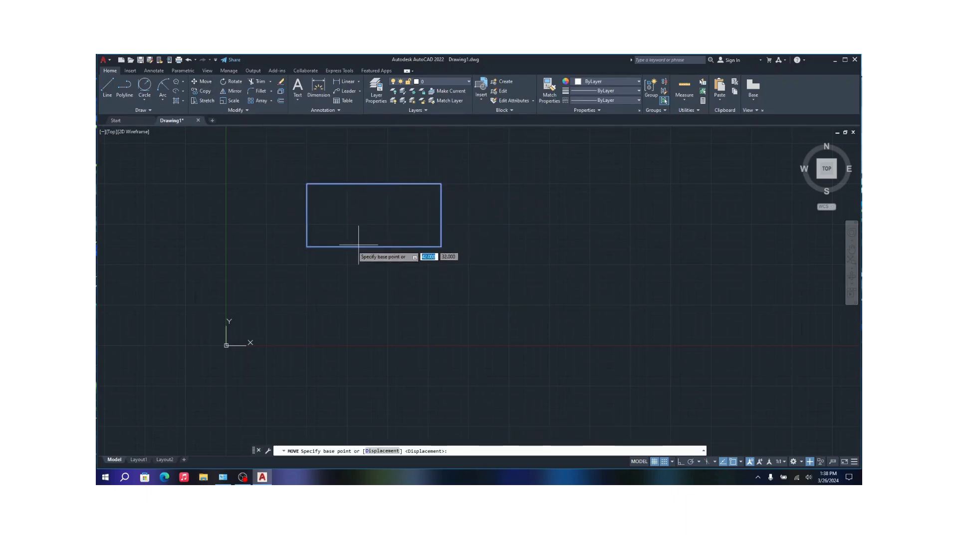
click(307, 247)
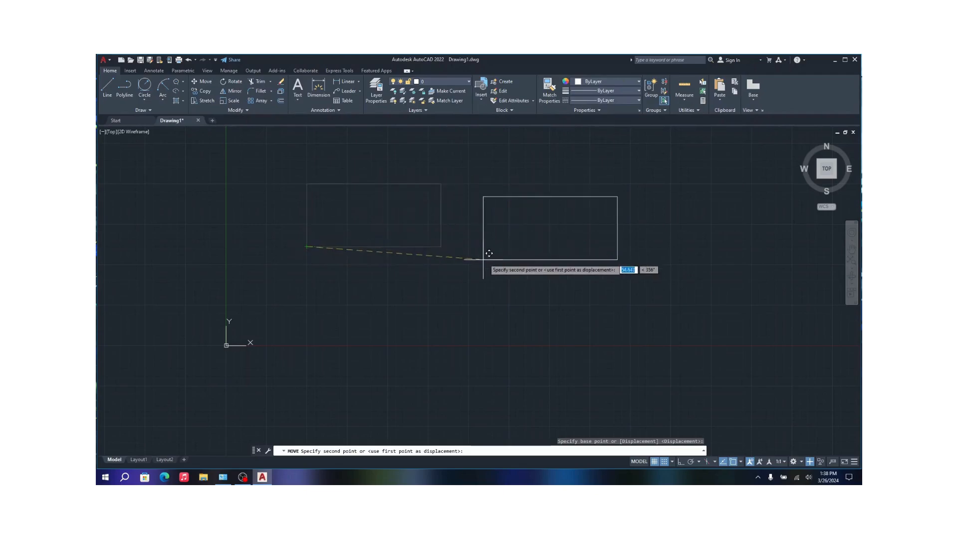
click(484, 259)
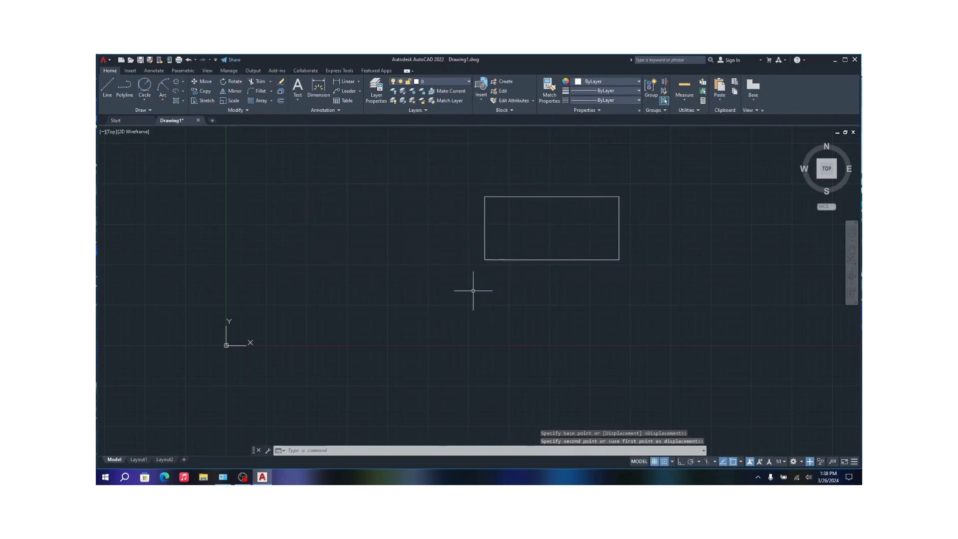
- Try moving the rectangle's top line straight up by its midpoint grip, and undo the change
click(496, 197)
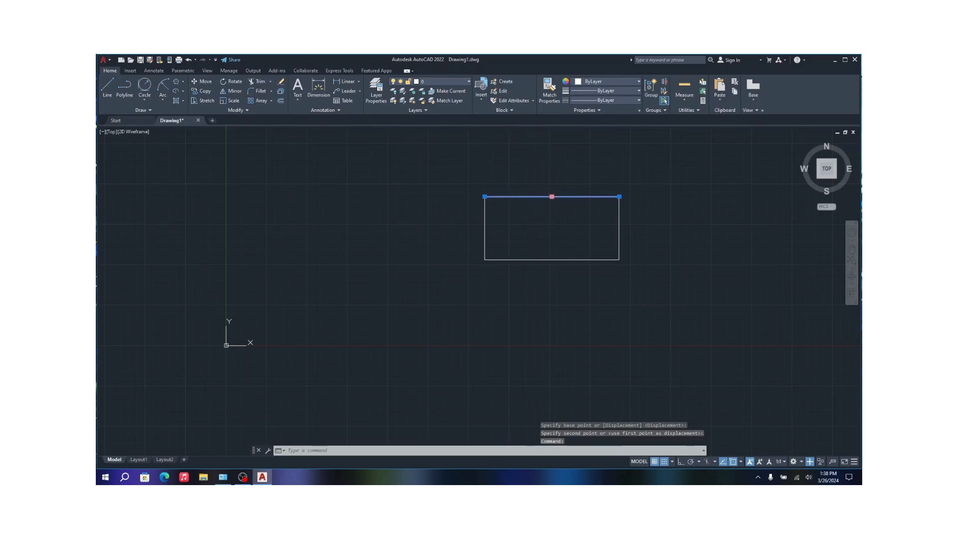
click(552, 196)
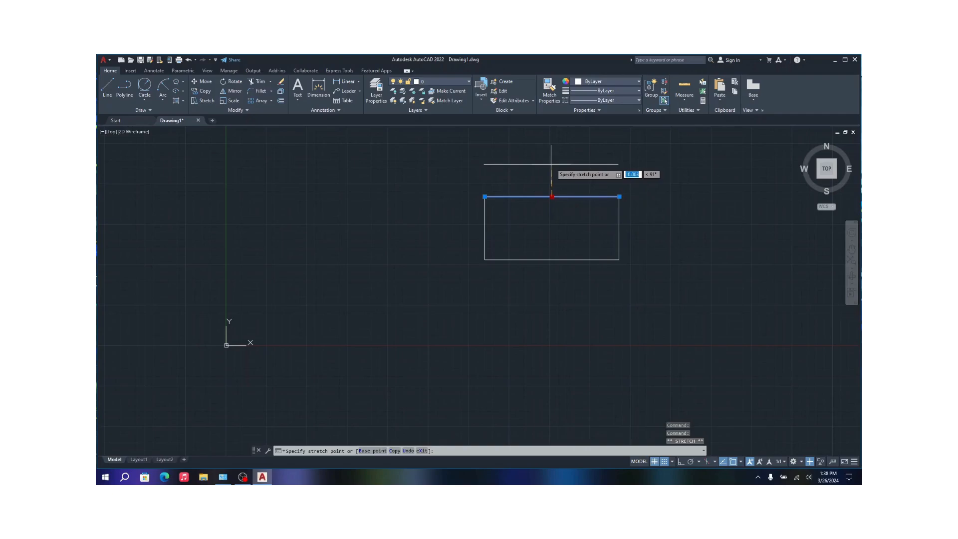
click(551, 164)
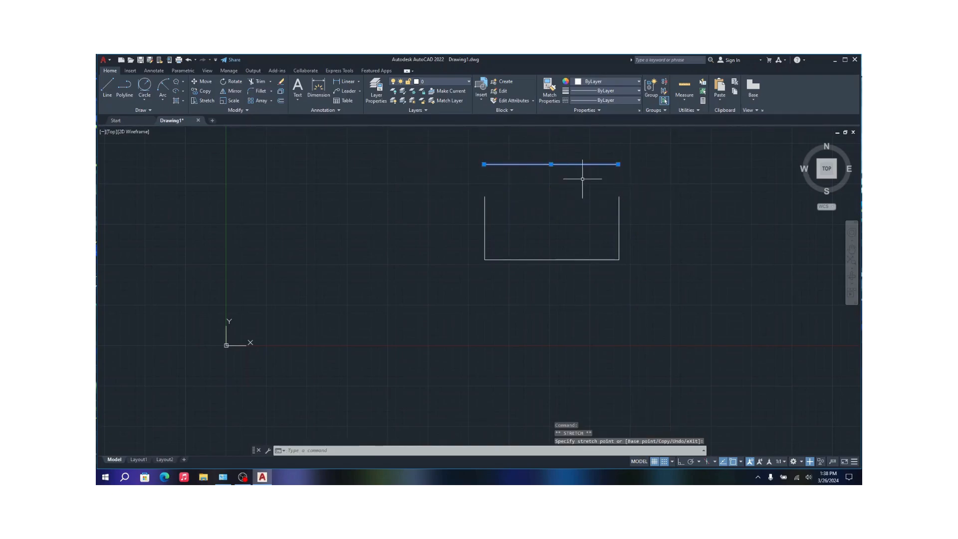
key(ctrl+z)
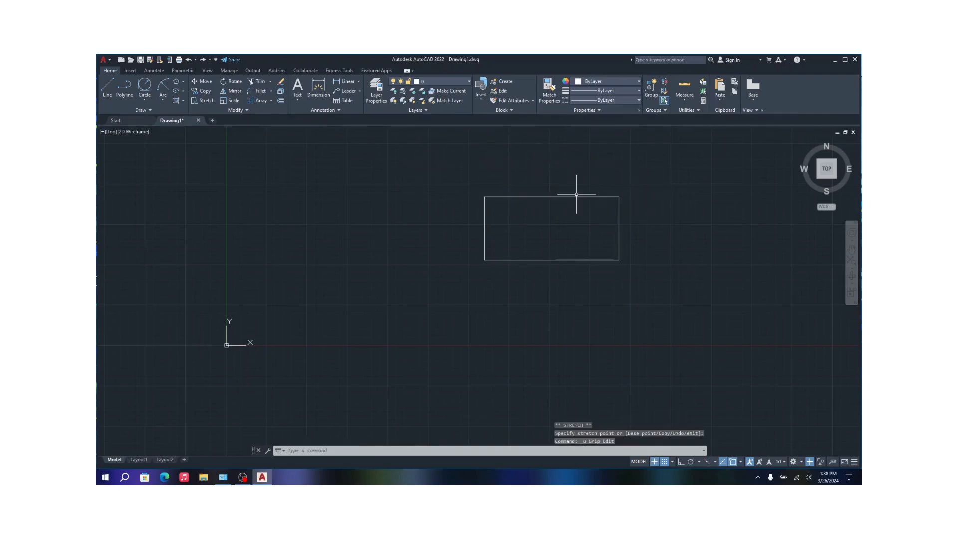
- Select the whole rectangle and enable the Midpoint, Geometric Center, Quadrant, Insertion, Perpendicular, Tangent, Nearest and Apparent Intersection object snaps
click(444, 155)
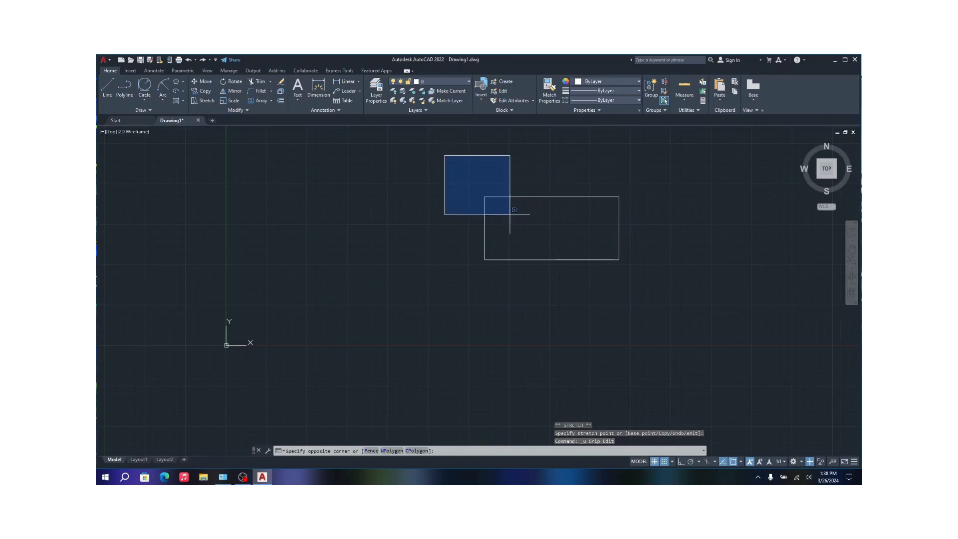
click(670, 315)
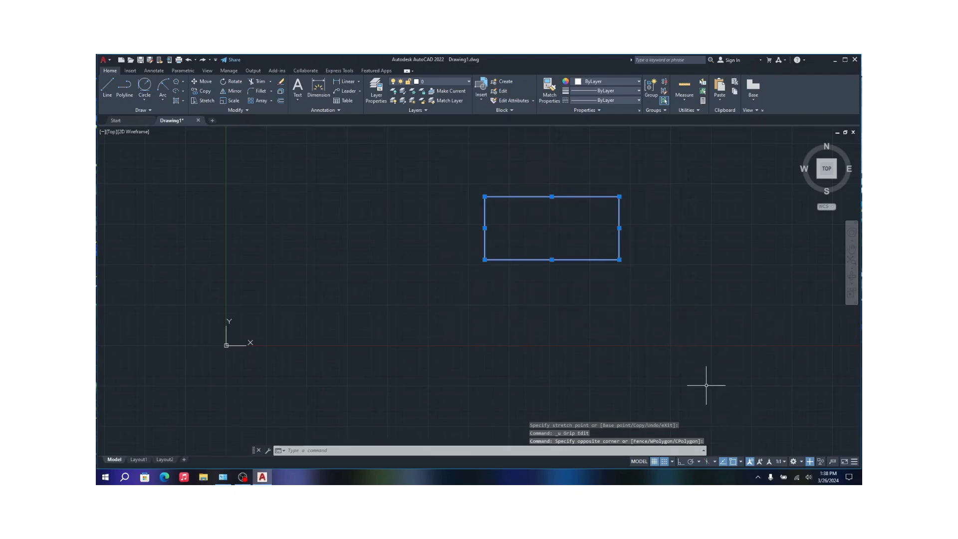
click(854, 461)
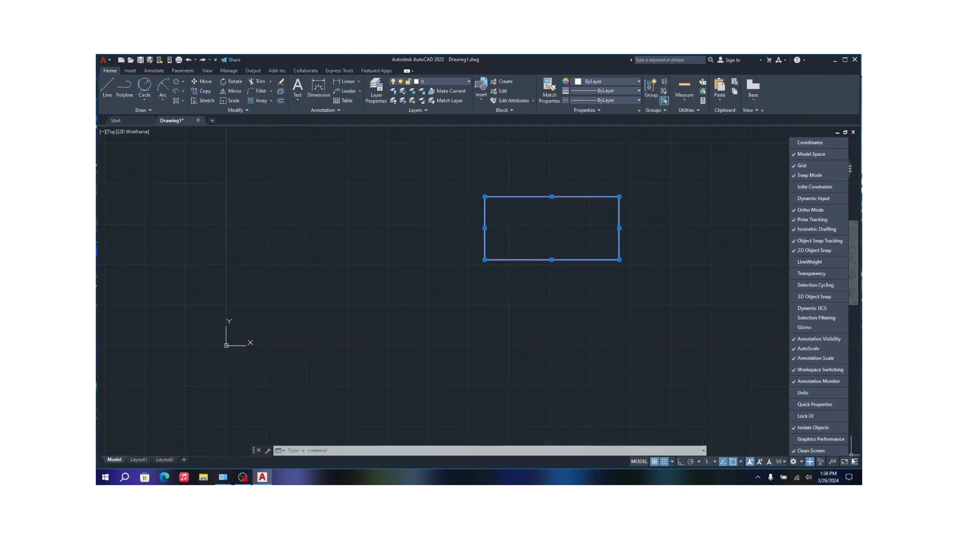
click(687, 241)
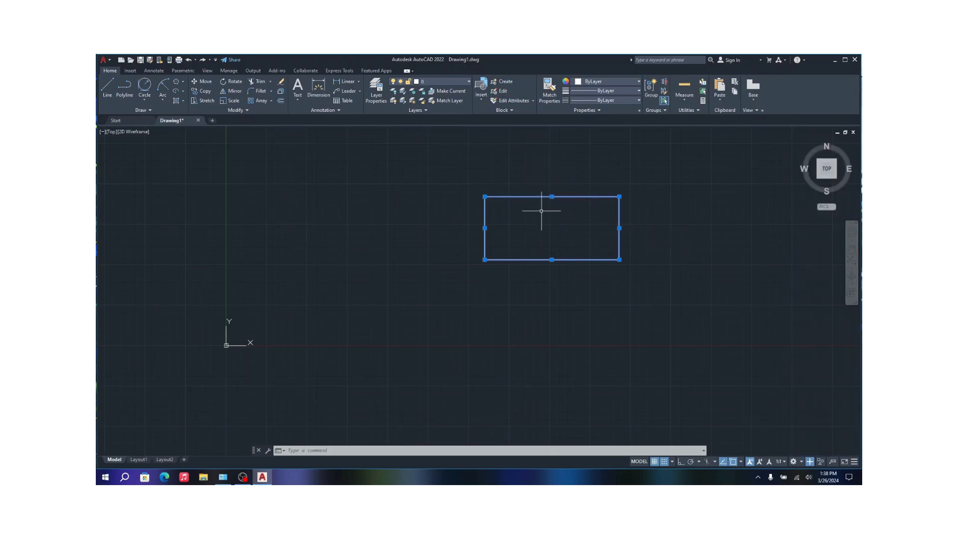
click(742, 461)
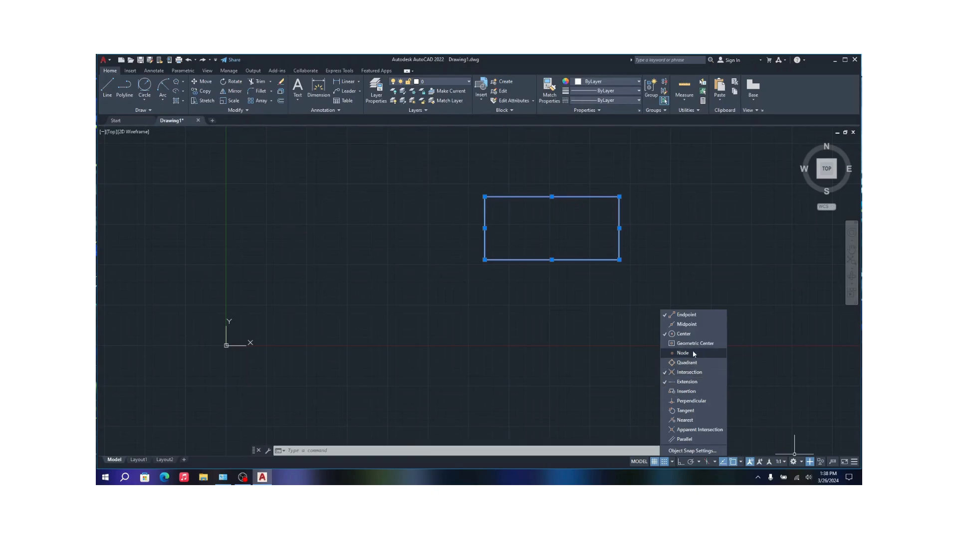
click(702, 324)
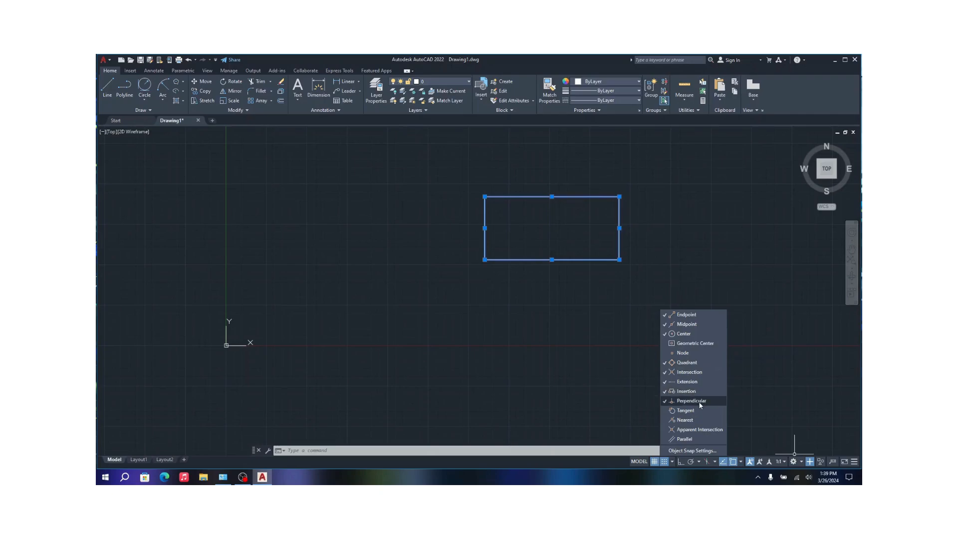
click(699, 410)
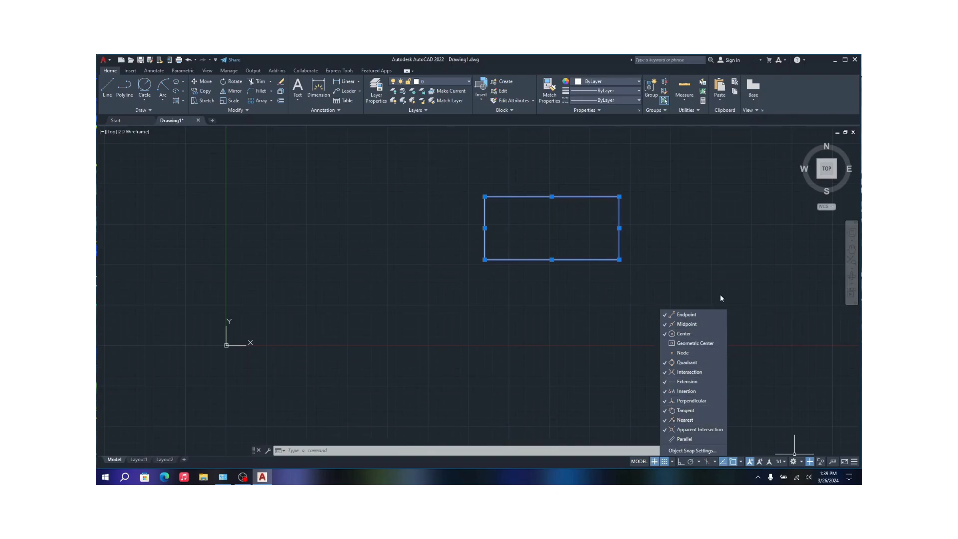
click(696, 343)
click(681, 260)
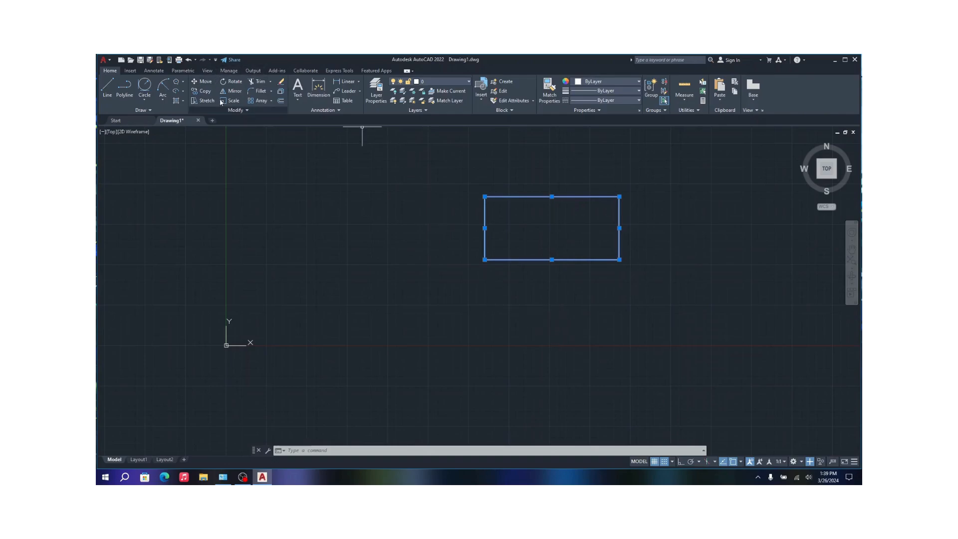
- Move the selected rectangle horizontally to the left, close to the Y axis, using the midpoint of its right side as base point
click(202, 82)
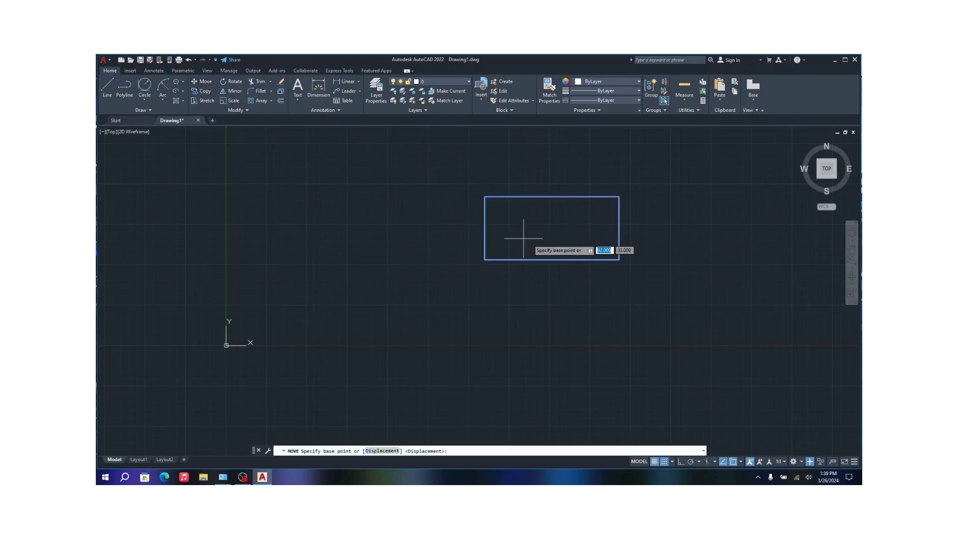
click(619, 228)
click(400, 228)
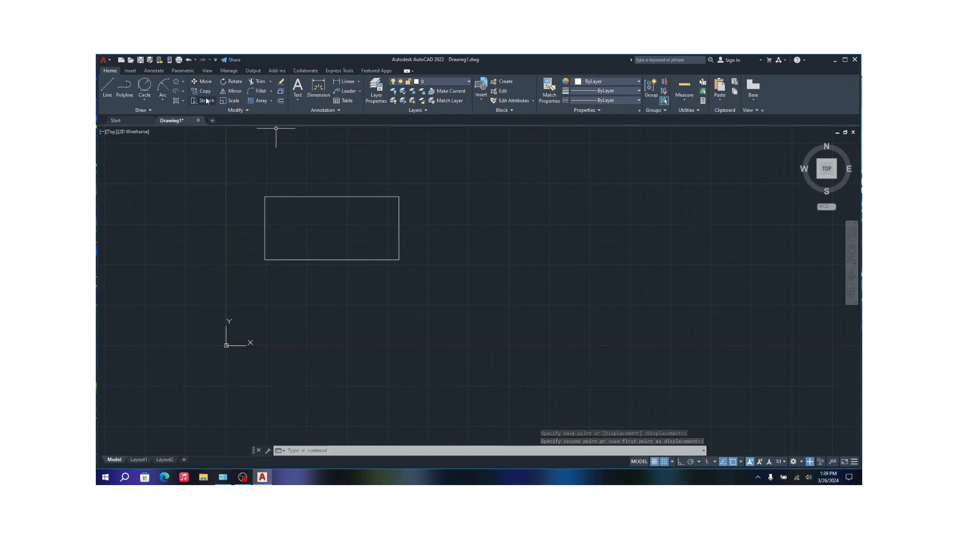
- Copy the rectangle three times from its upper-left corner, placing each copy at the previous rectangle's upper-right corner to form a row of four
click(244, 178)
click(424, 291)
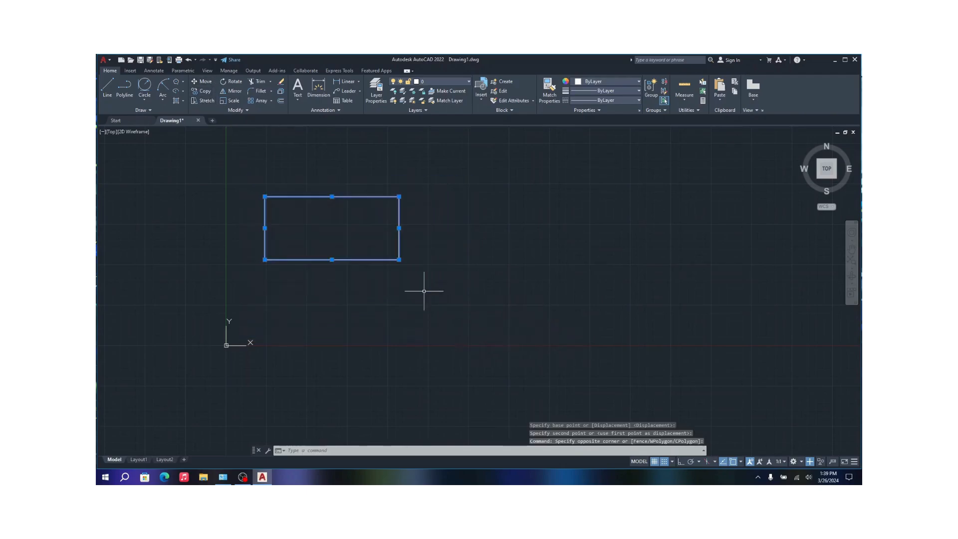
click(204, 92)
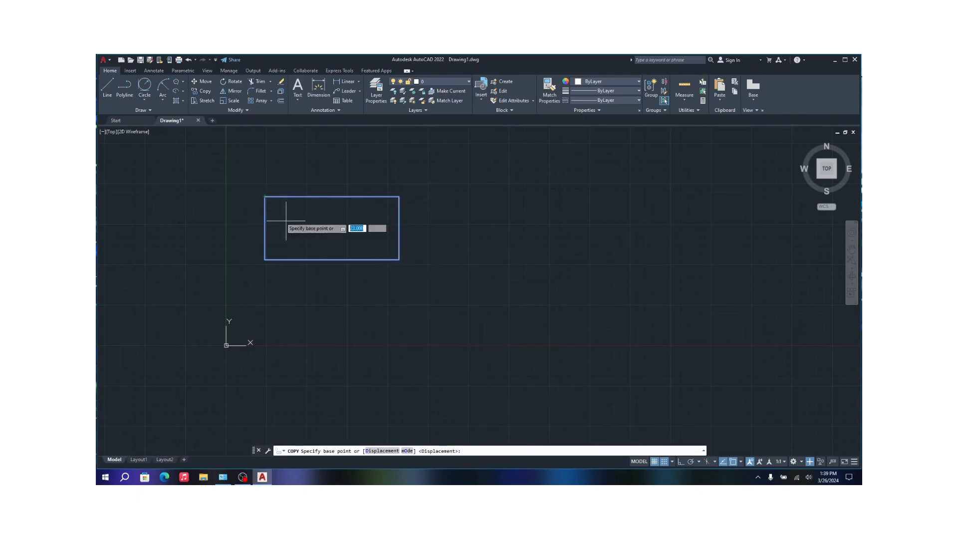
click(264, 197)
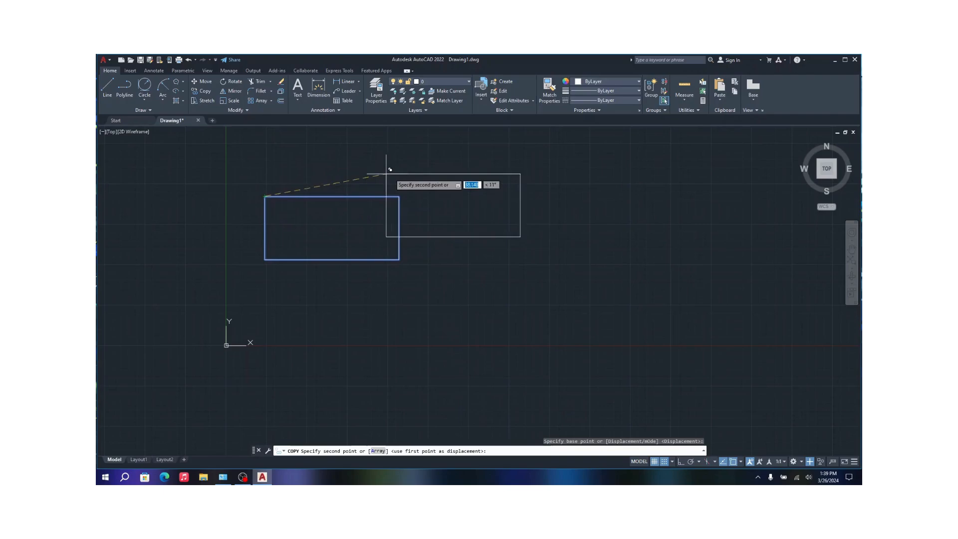
click(399, 196)
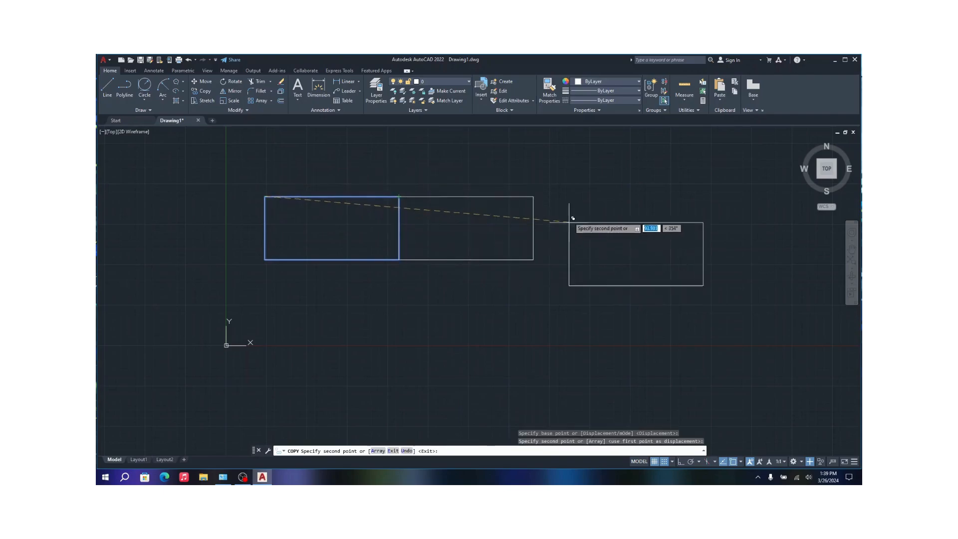
click(533, 197)
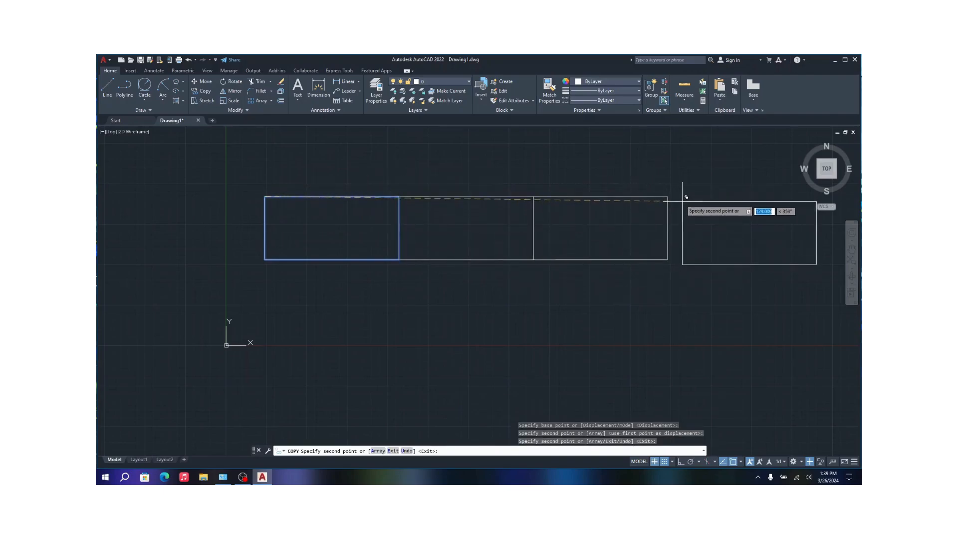
click(669, 196)
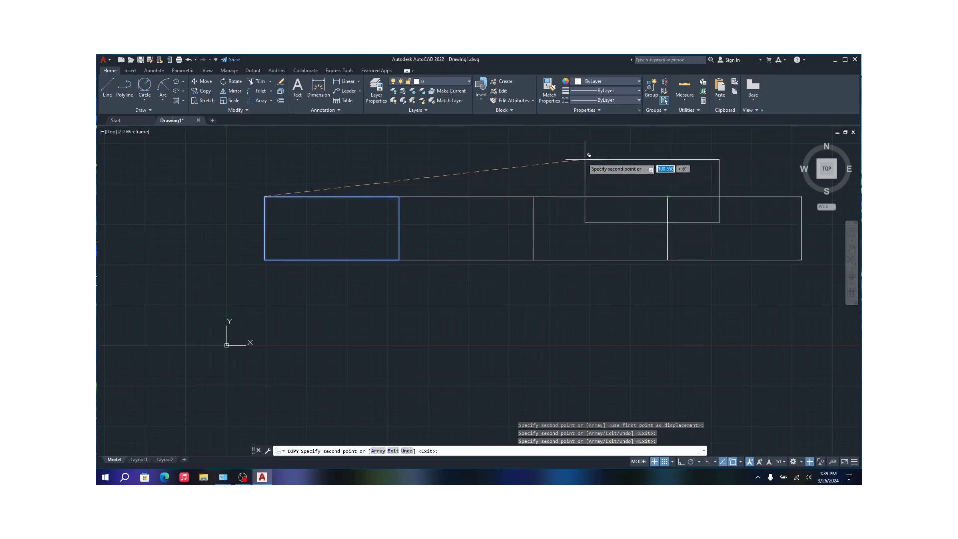
key(Escape)
click(269, 154)
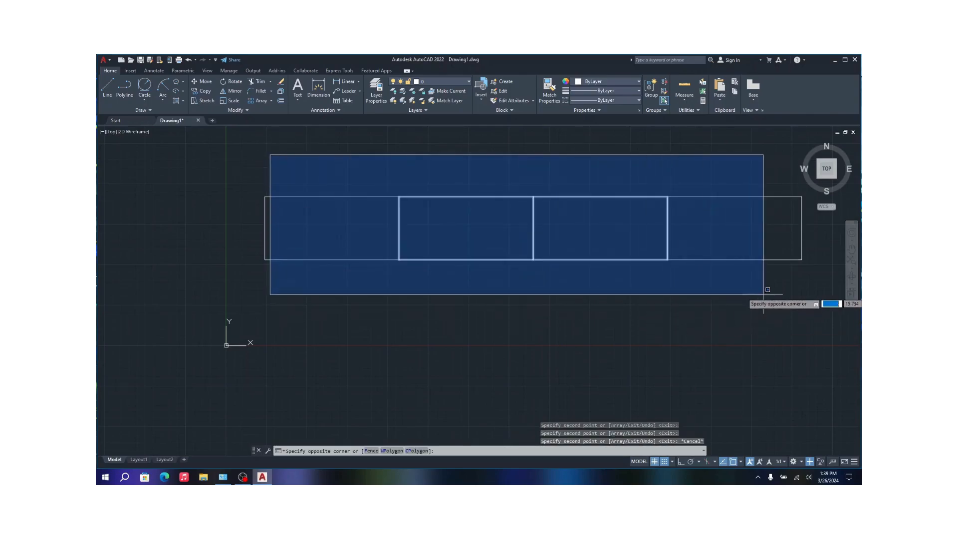
click(807, 280)
key(Escape)
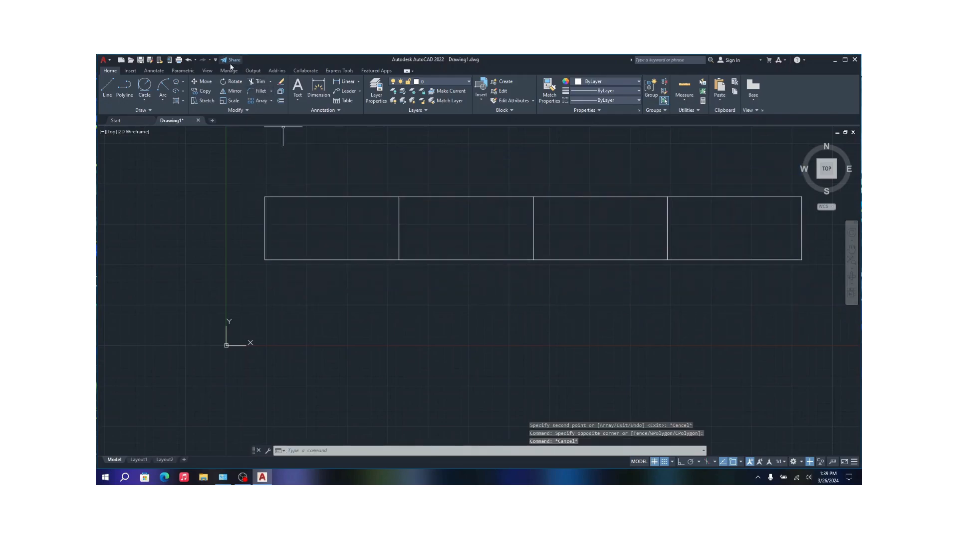
- Try stretching the first rectangle's top, bottom and left lines toward the Y axis, using its upper-left corner as base point
click(207, 102)
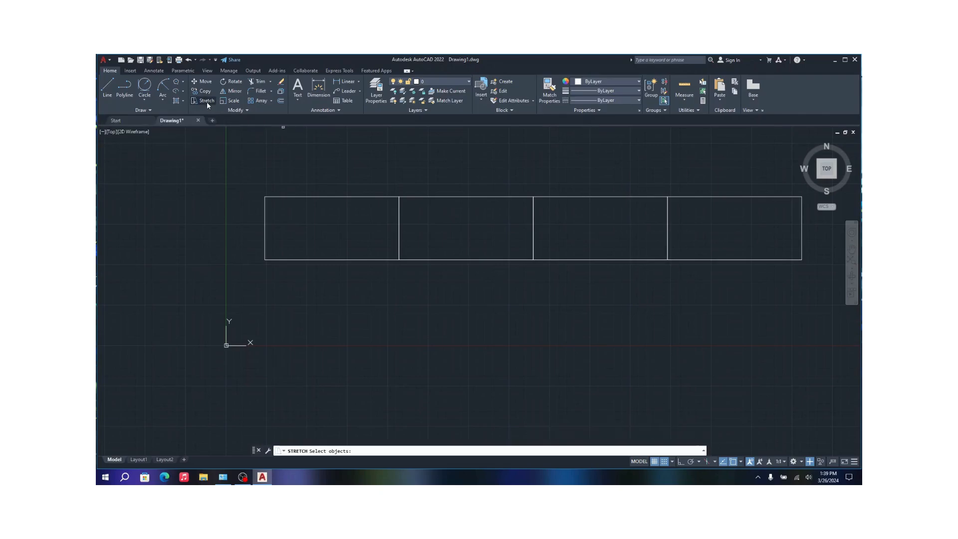
click(303, 196)
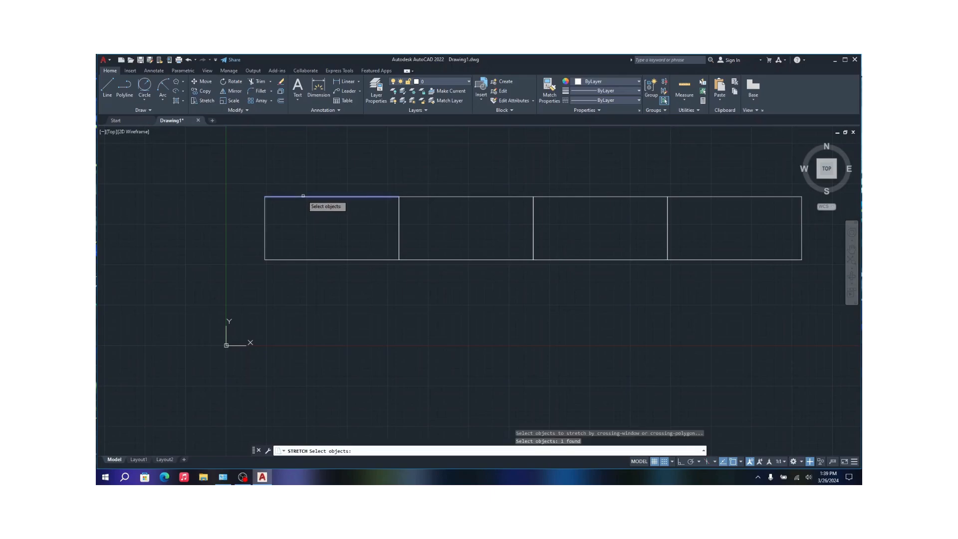
click(327, 260)
click(265, 224)
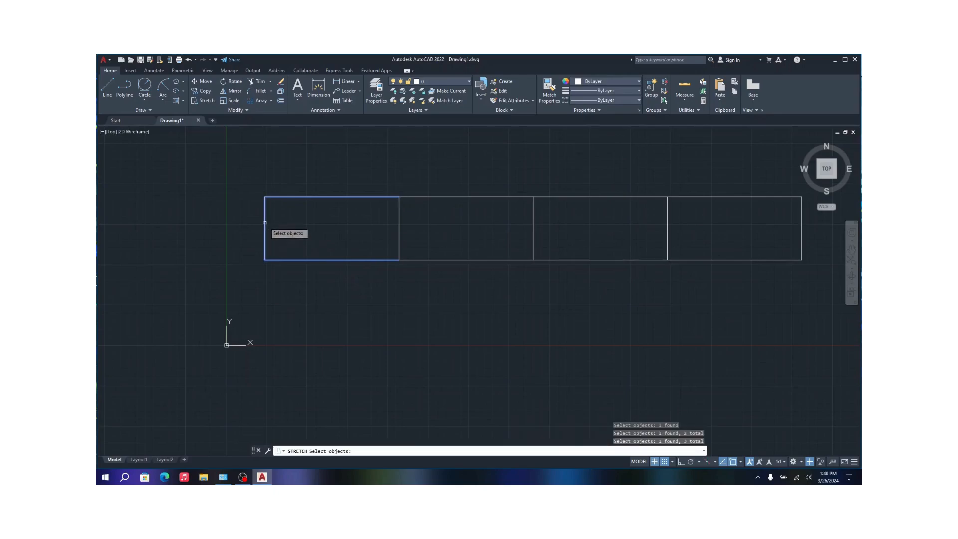
key(Return)
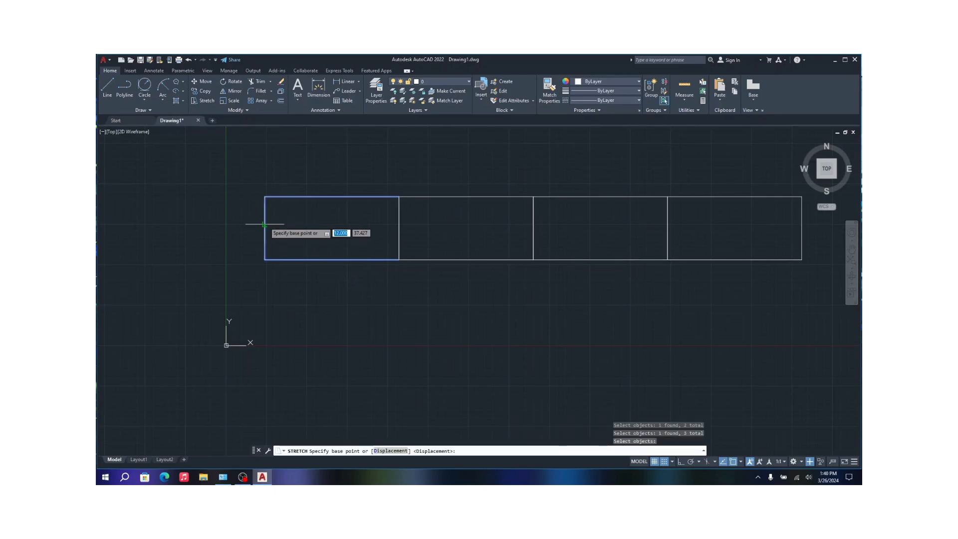
click(265, 198)
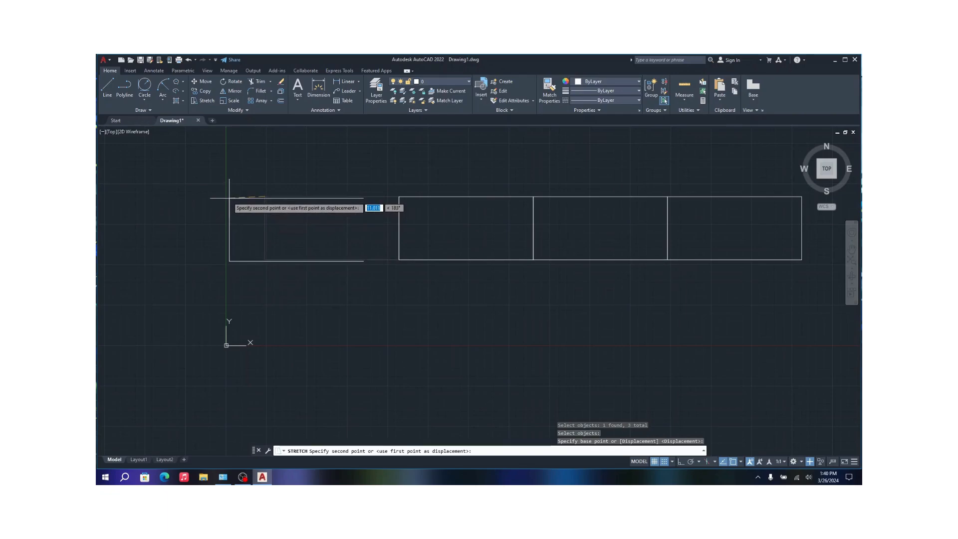
key(Escape)
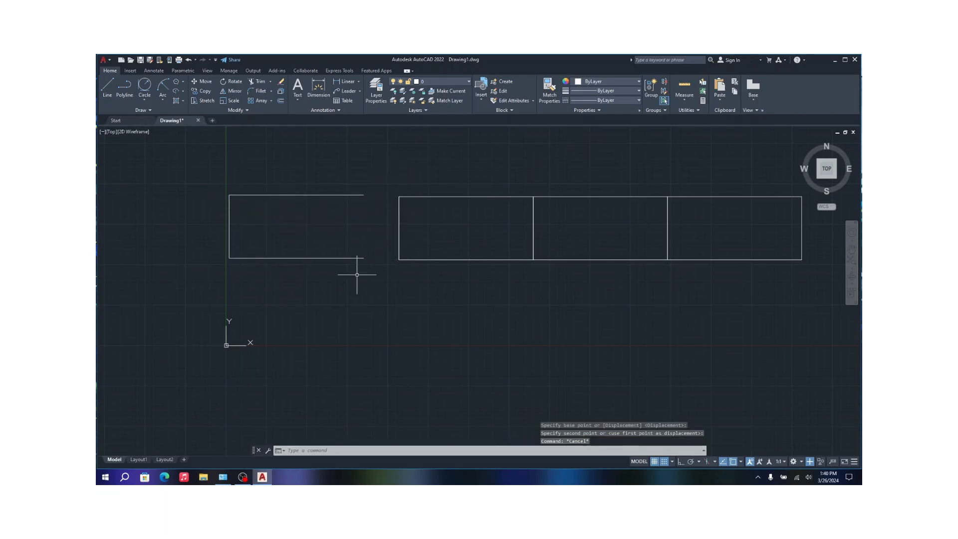
- Undo the stretch and the row of copies, and join the remaining rectangle's four lines into one polyline
key(ctrl+z)
key(ctrl+z)
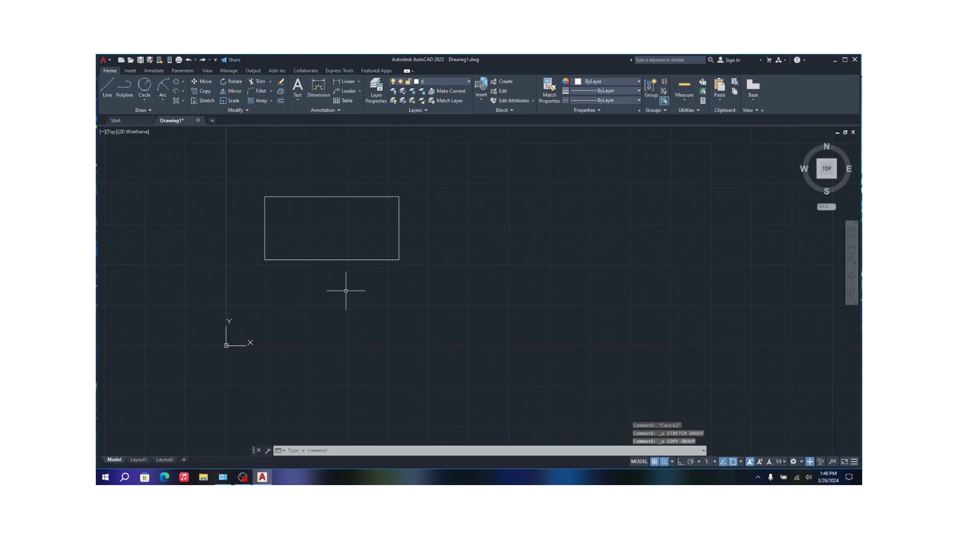
click(229, 162)
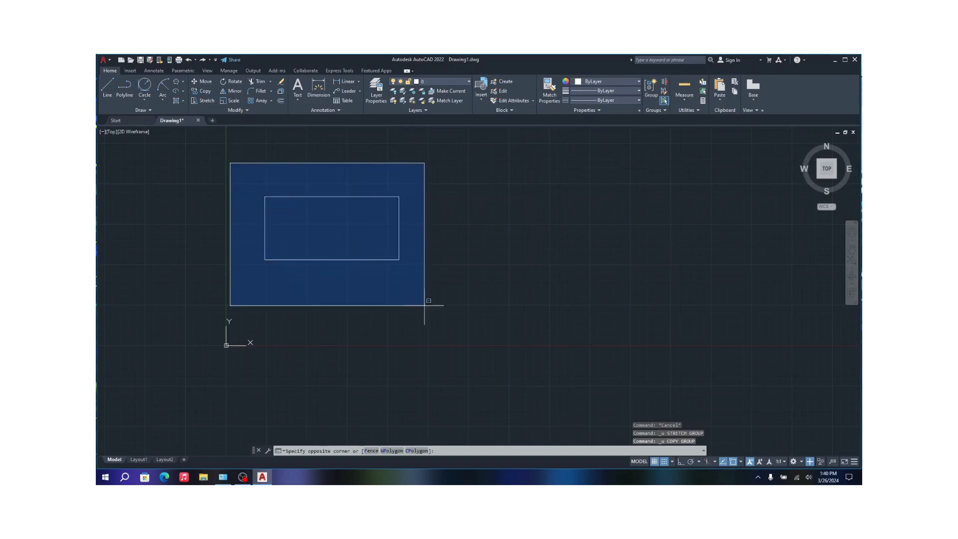
click(494, 332)
text(joi)
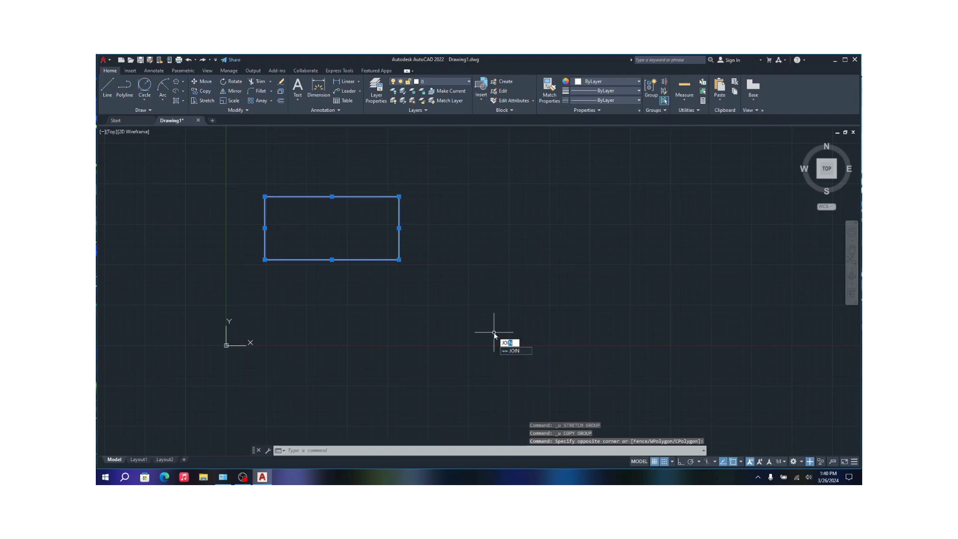
key(Return)
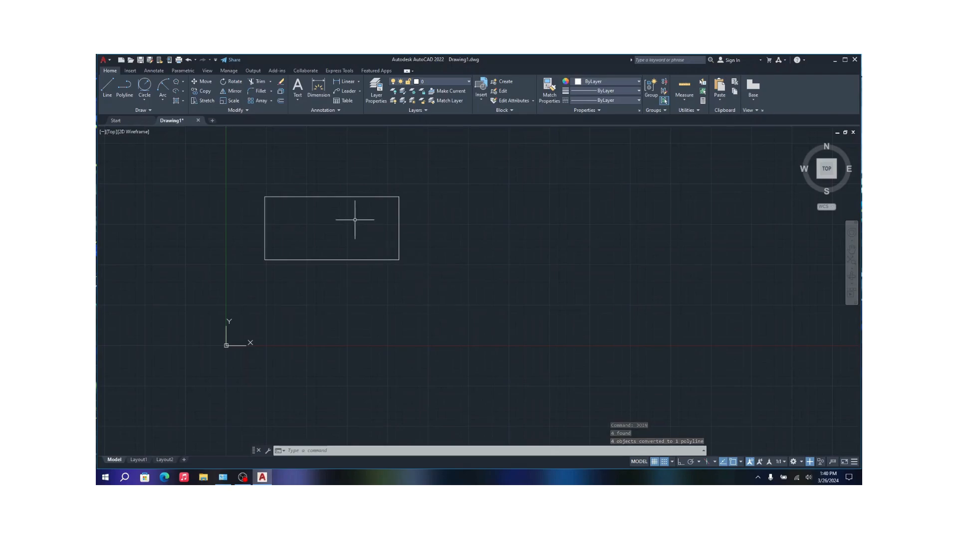
- Stretch the whole joined rectangle horizontally 31.5 units to the right, using the midpoint of its left side as base point
click(199, 102)
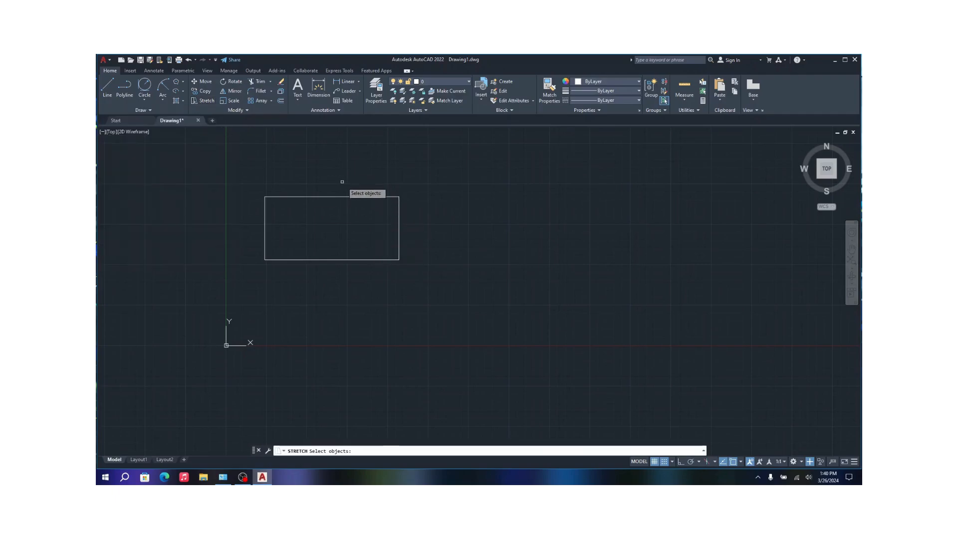
click(354, 198)
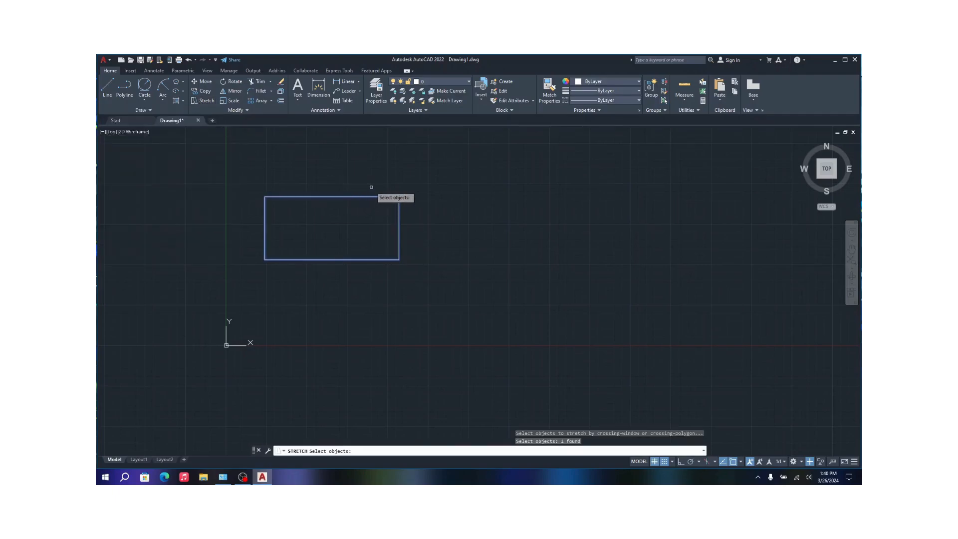
key(Return)
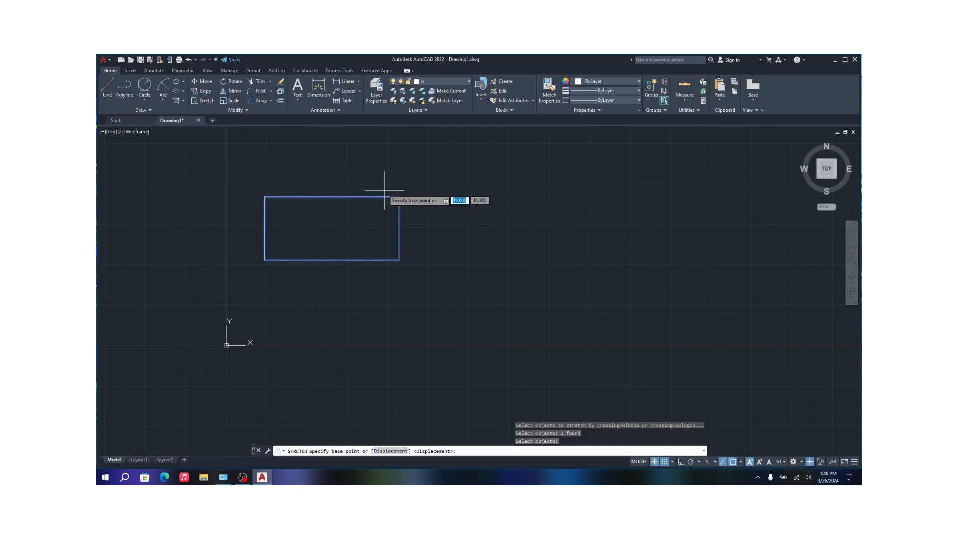
click(264, 228)
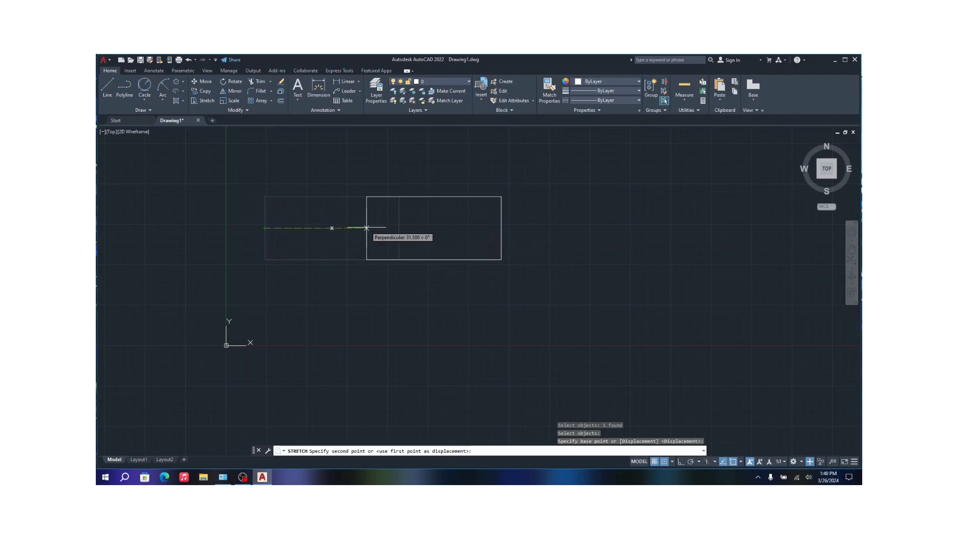
click(367, 227)
- Lengthen the rectangle by stretching its right side 52 units to the right from the midpoint grip
click(455, 165)
click(535, 290)
click(502, 226)
click(501, 228)
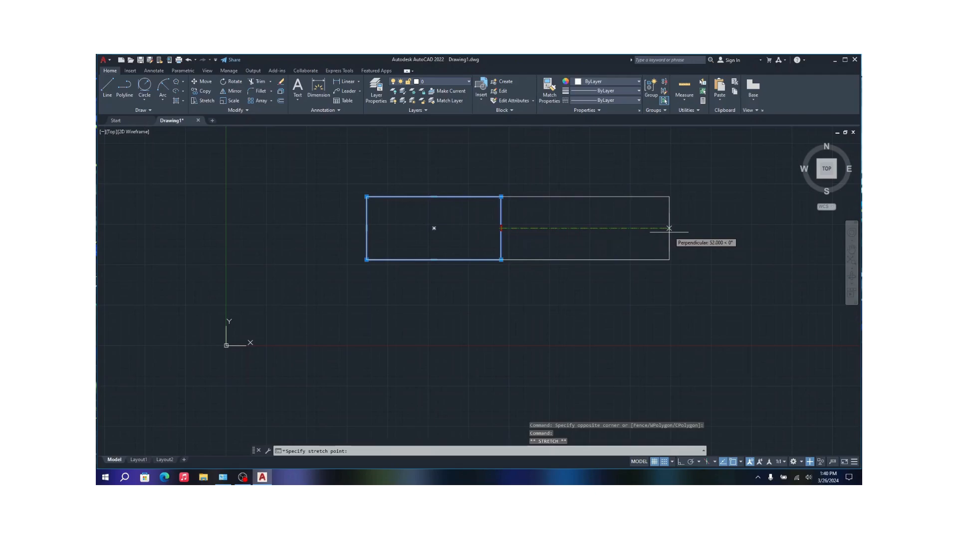
click(669, 228)
click(697, 322)
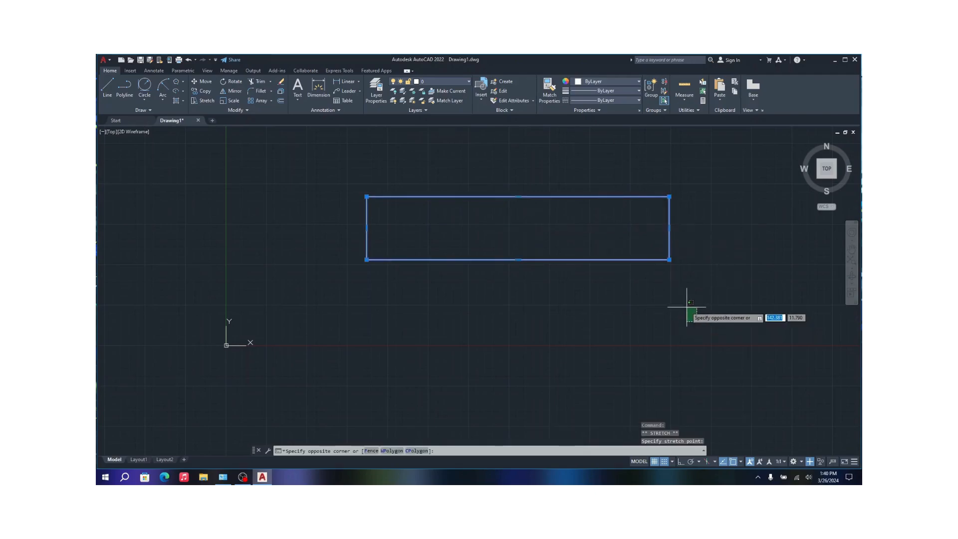
key(Escape)
key(Escape)
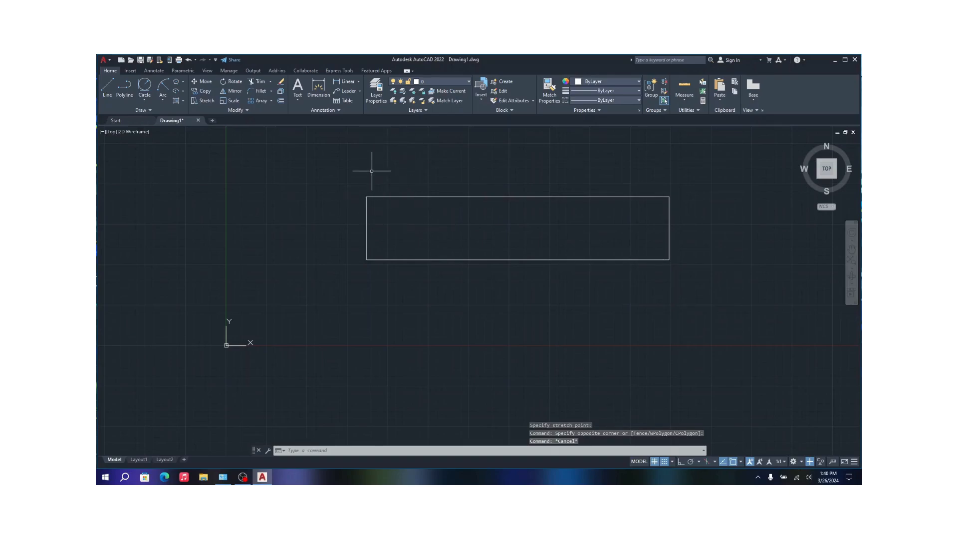
- Rotate the rectangle 90 degrees about its upper-left corner
click(322, 178)
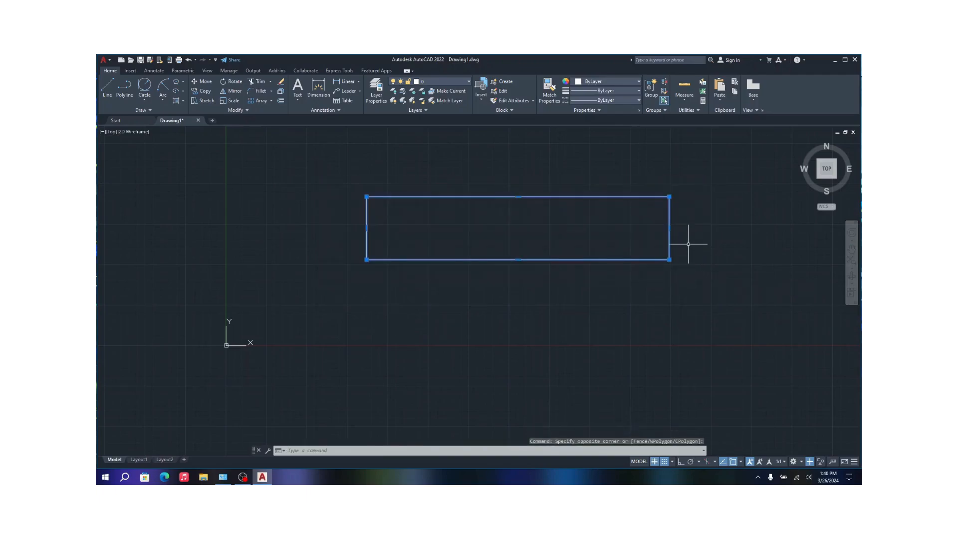
click(225, 82)
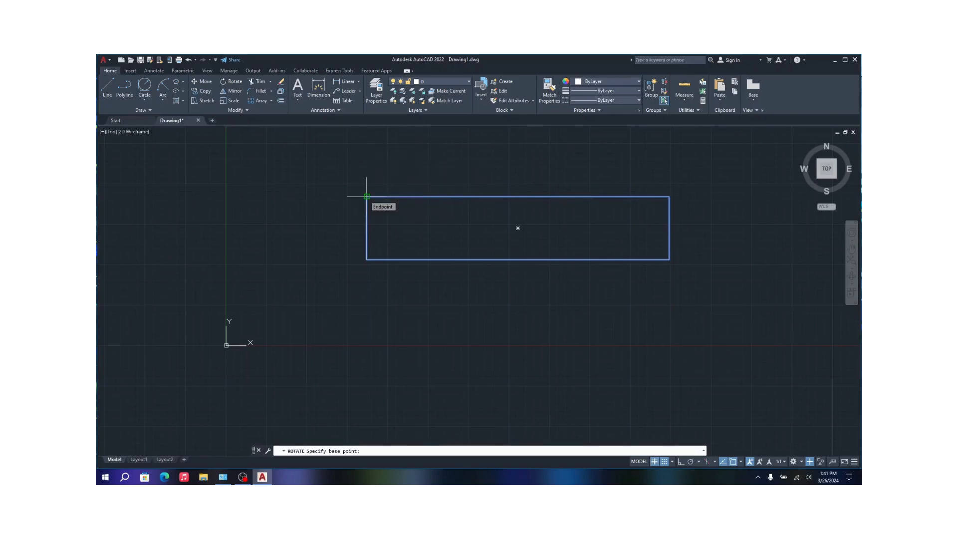
click(366, 196)
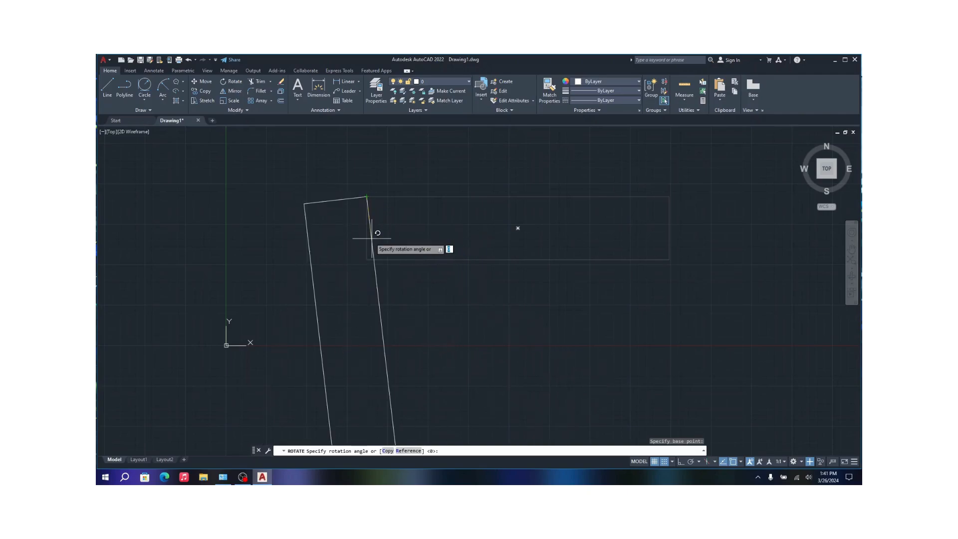
text(90)
key(Return)
scroll(371, 239, down, 4)
click(428, 214)
click(426, 335)
click(425, 335)
click(432, 272)
click(433, 272)
click(432, 272)
drag(469, 204, 467, 298)
click(496, 194)
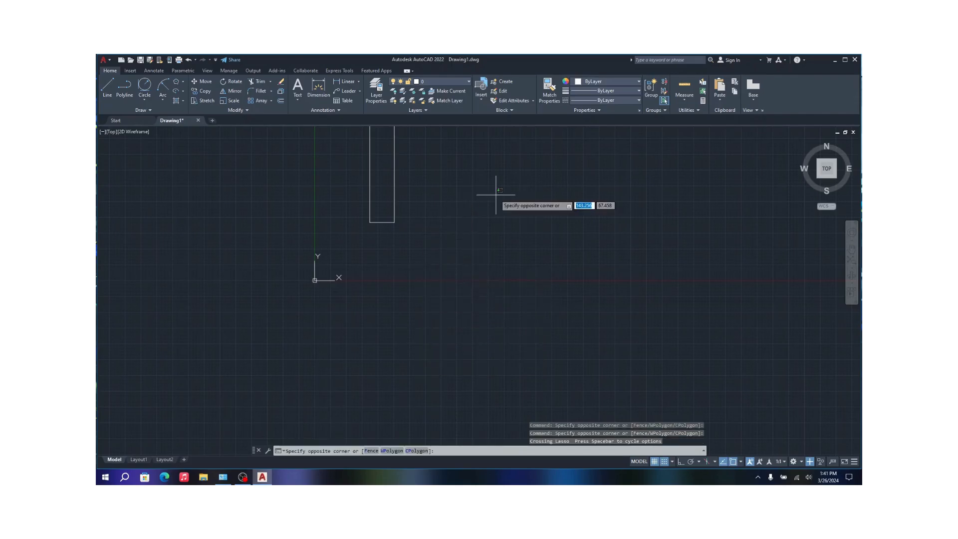
click(497, 195)
click(501, 200)
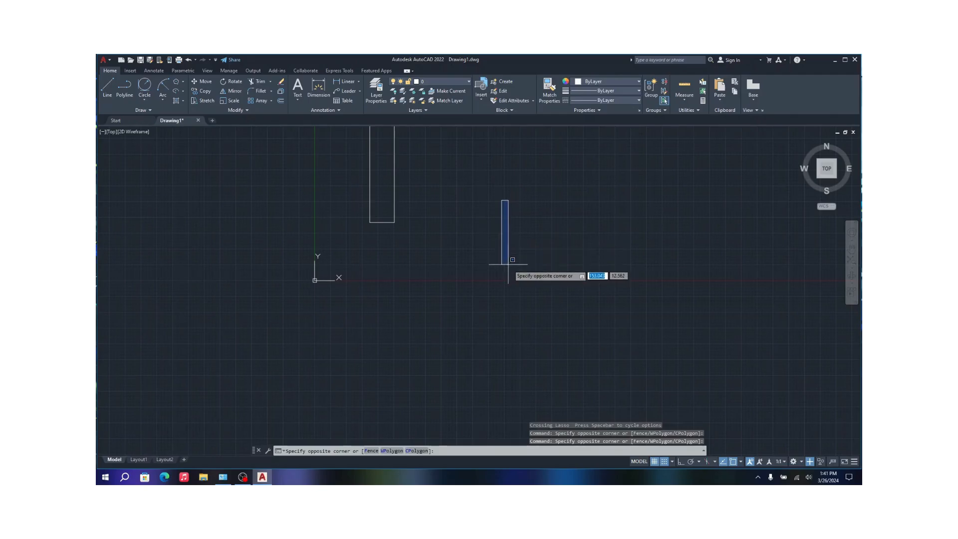
click(635, 204)
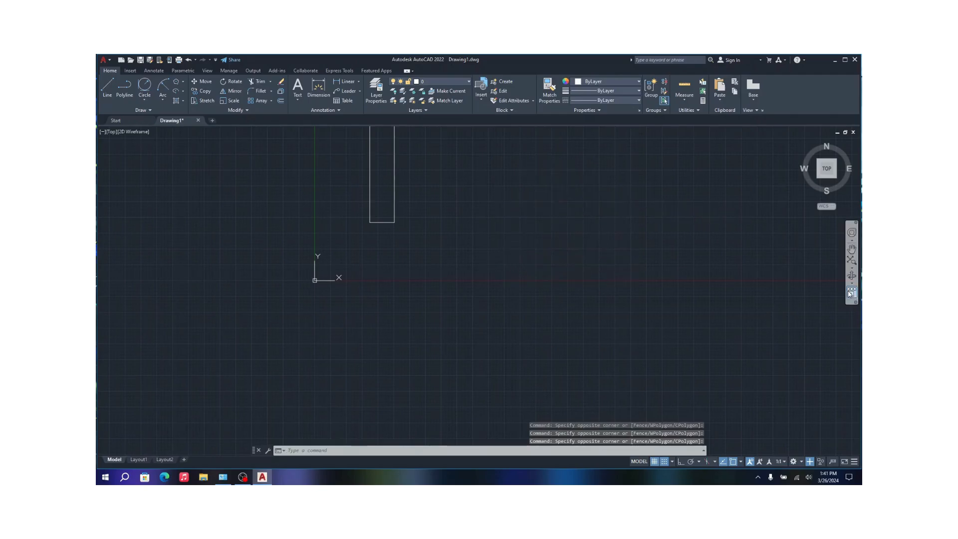
middle_drag(743, 281, 651, 261)
scroll(538, 234, down, 2)
scroll(382, 151, up, 4)
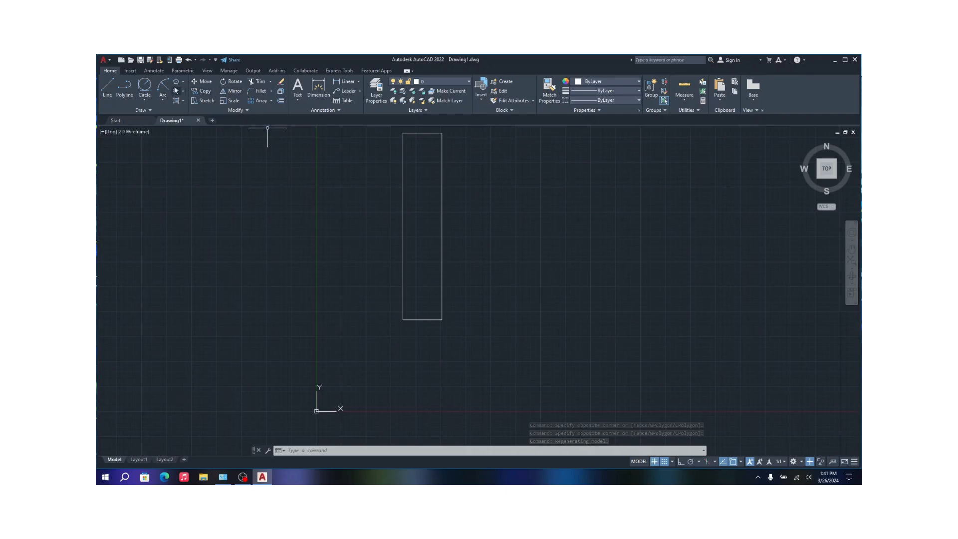
- Draw a vertical line just right of the upright rectangle, extending past both its top and bottom ends
click(108, 86)
scroll(496, 199, down, 2)
click(467, 146)
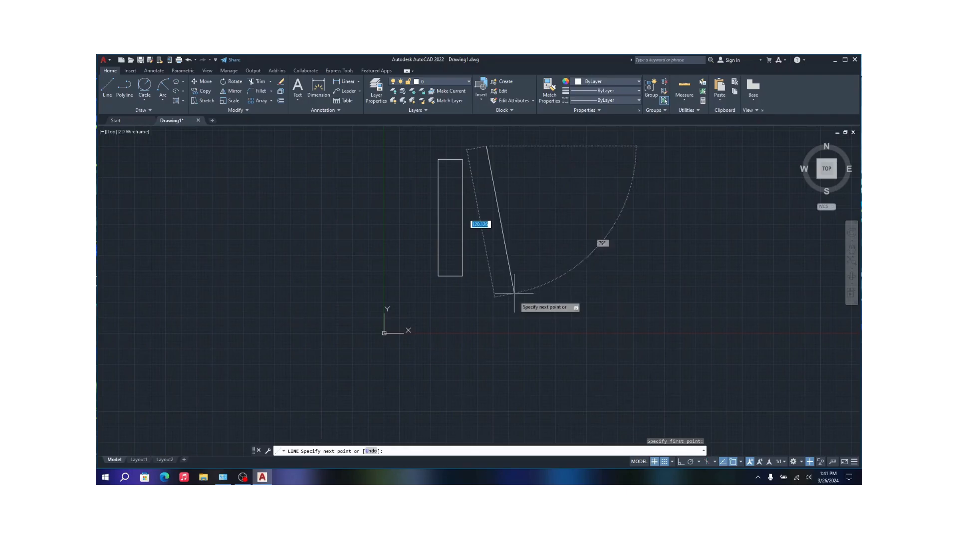
click(486, 304)
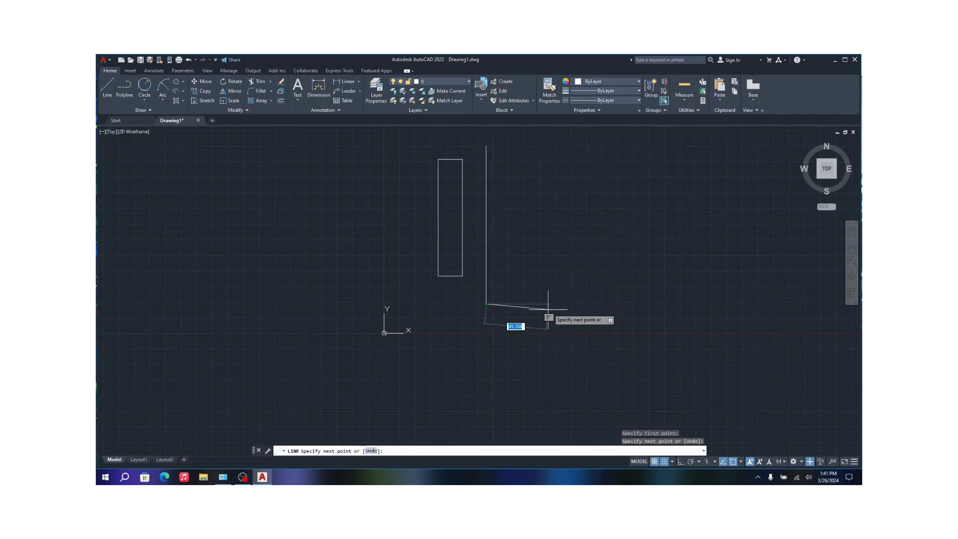
key(Escape)
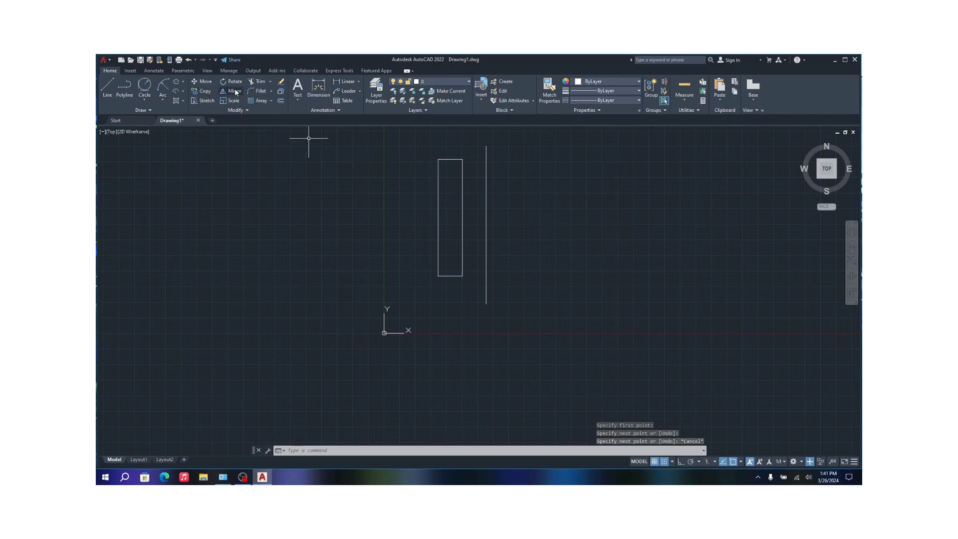
mouse_move(476, 136)
mouse_down()
mouse_move(499, 182)
mouse_move(503, 346)
mouse_move(482, 272)
mouse_up()
click(481, 337)
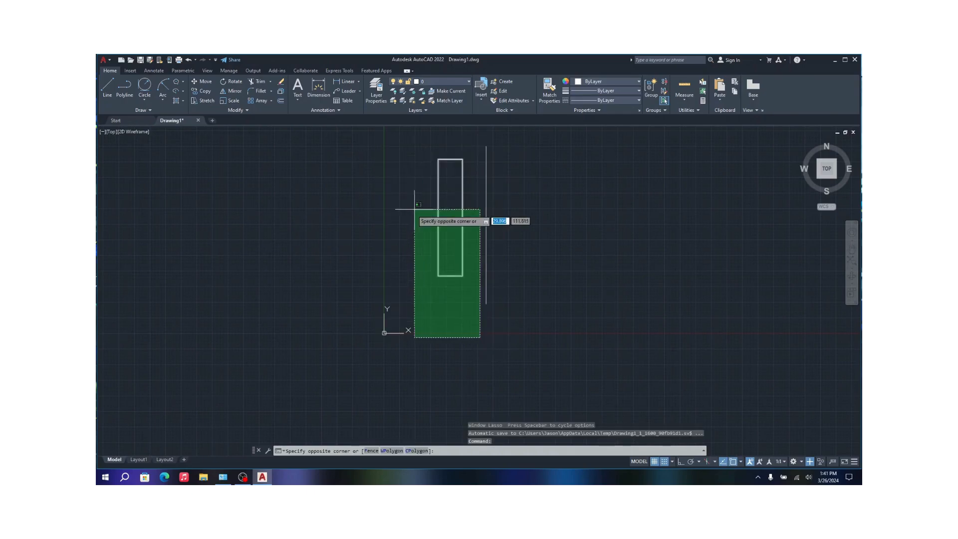
click(461, 336)
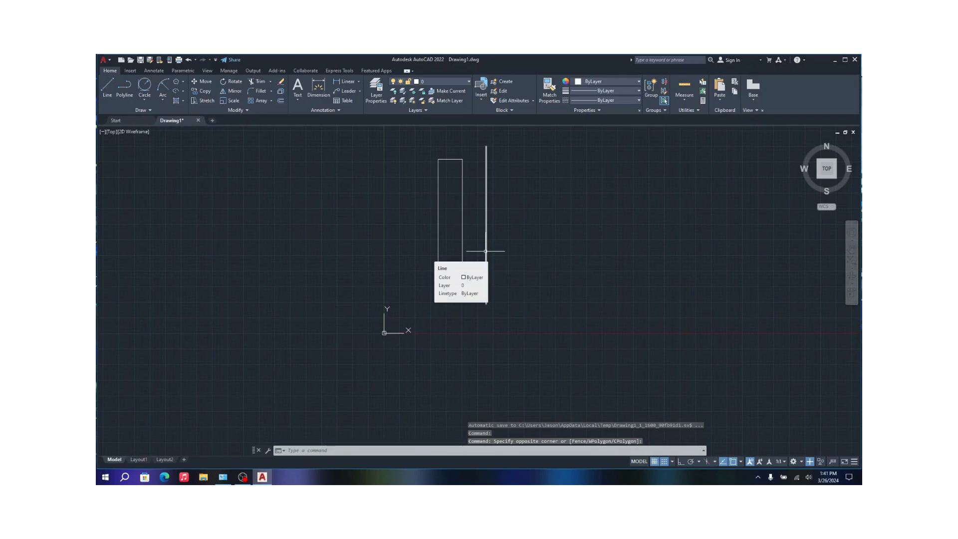
- Mirror the rectangle across the vertical line, using the line's upper and lower endpoints, and keep the source object
click(229, 91)
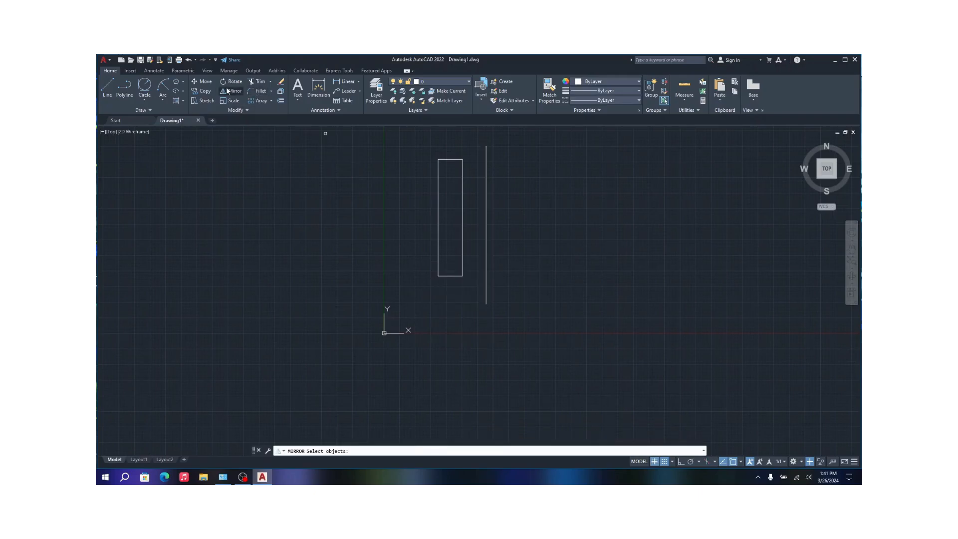
click(446, 158)
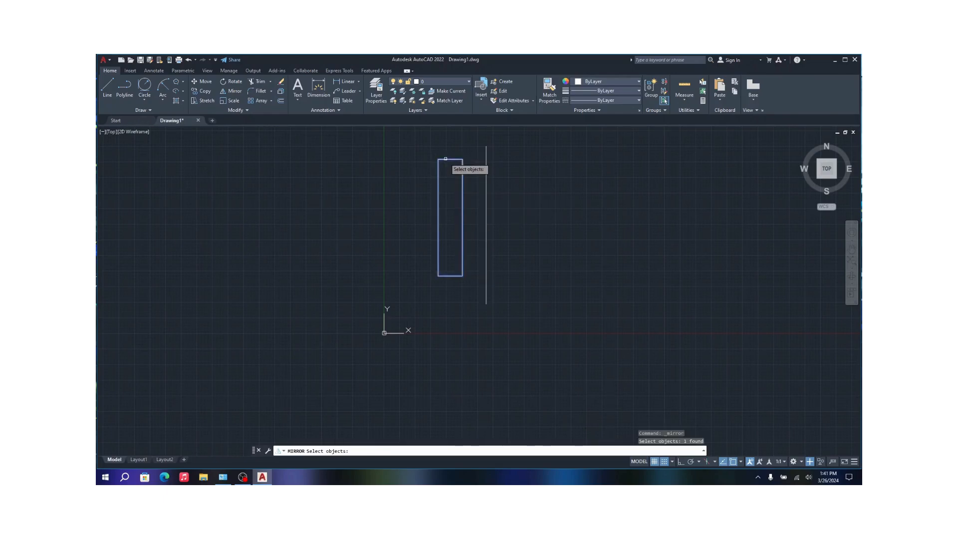
key(Return)
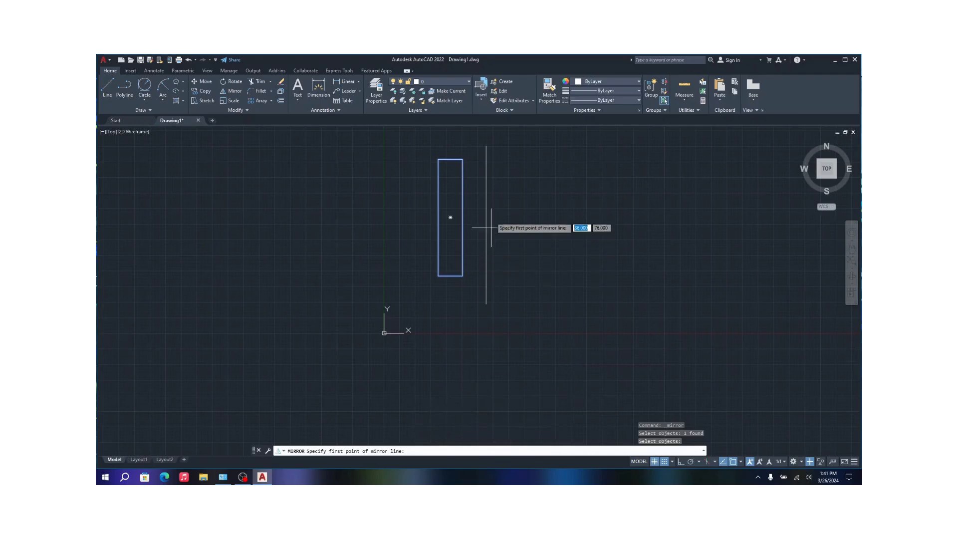
click(486, 146)
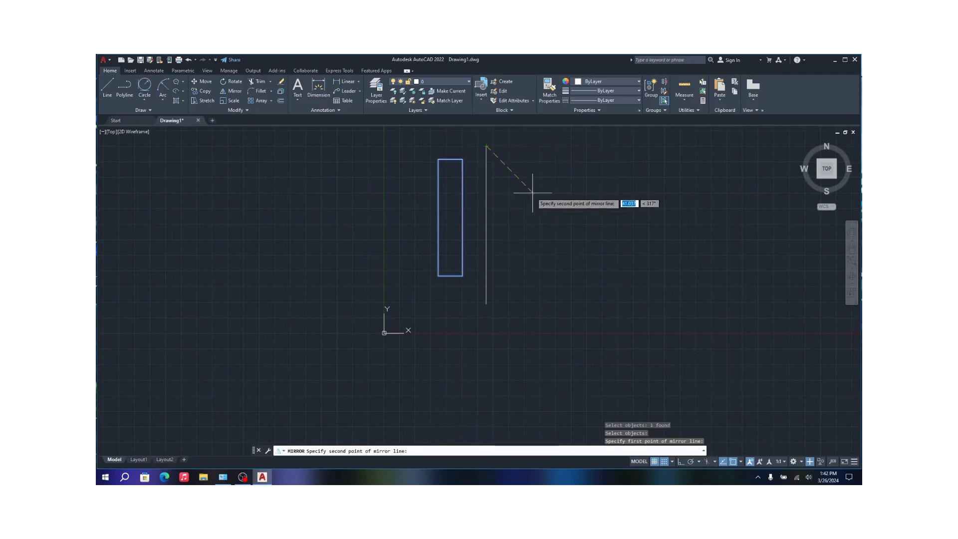
click(486, 303)
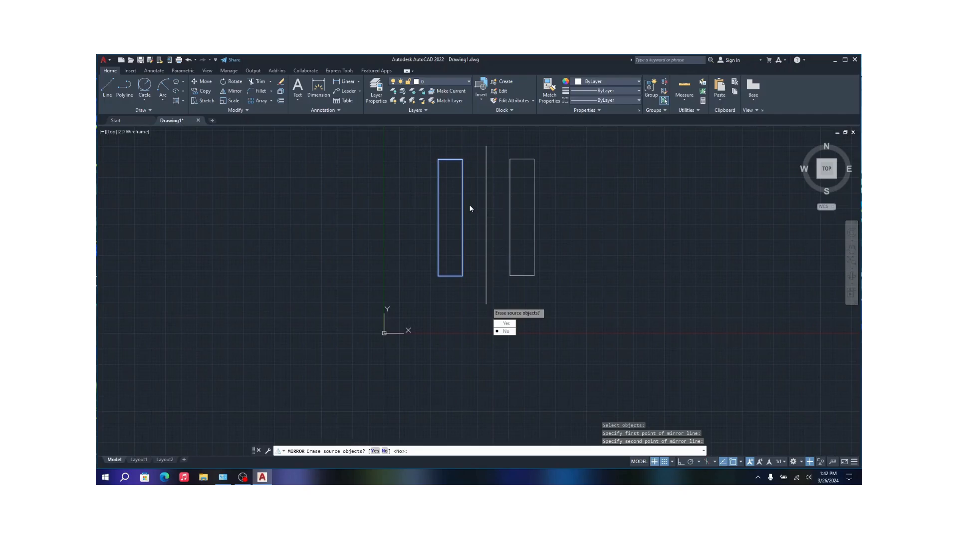
key(Return)
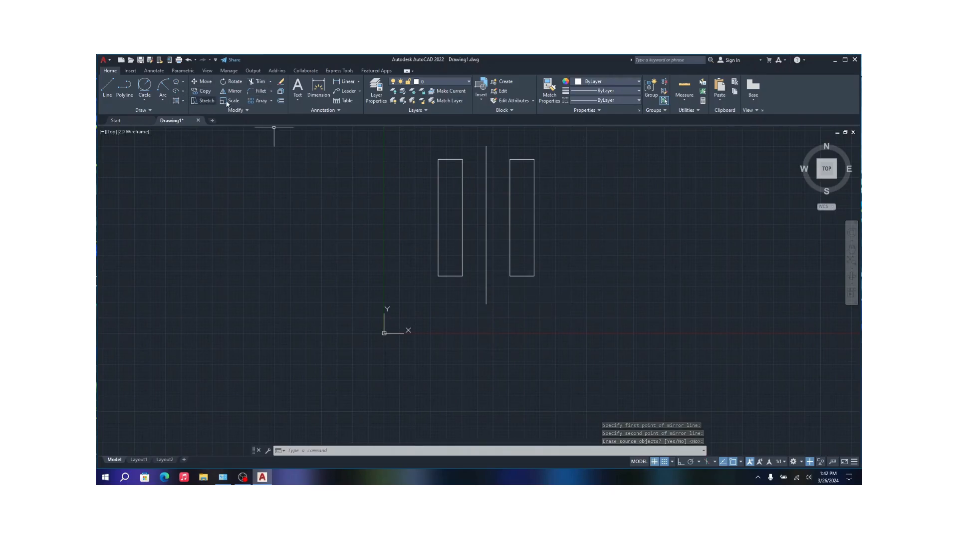
- Mirror the left upright rectangle across its own right edge, from upper to lower corner, and keep the source object
click(234, 91)
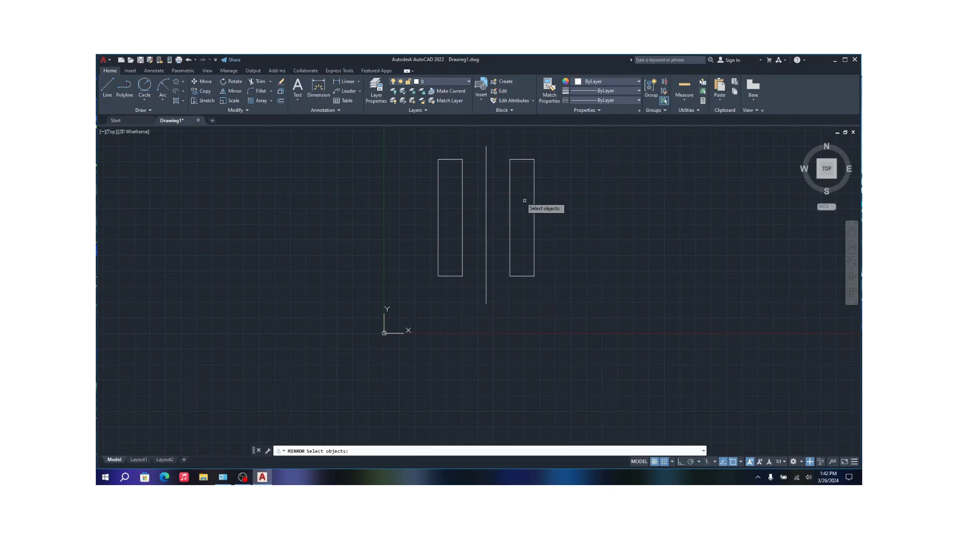
click(462, 165)
key(Return)
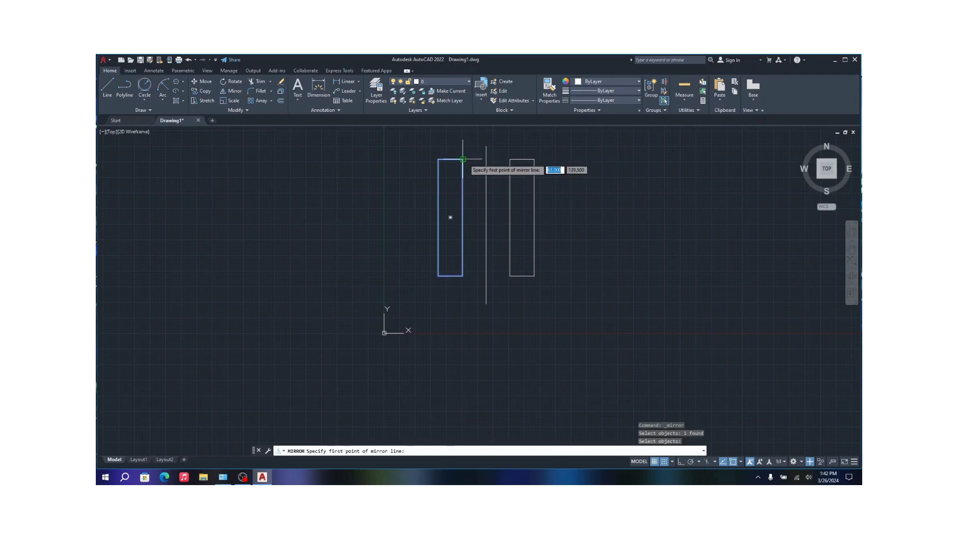
click(462, 160)
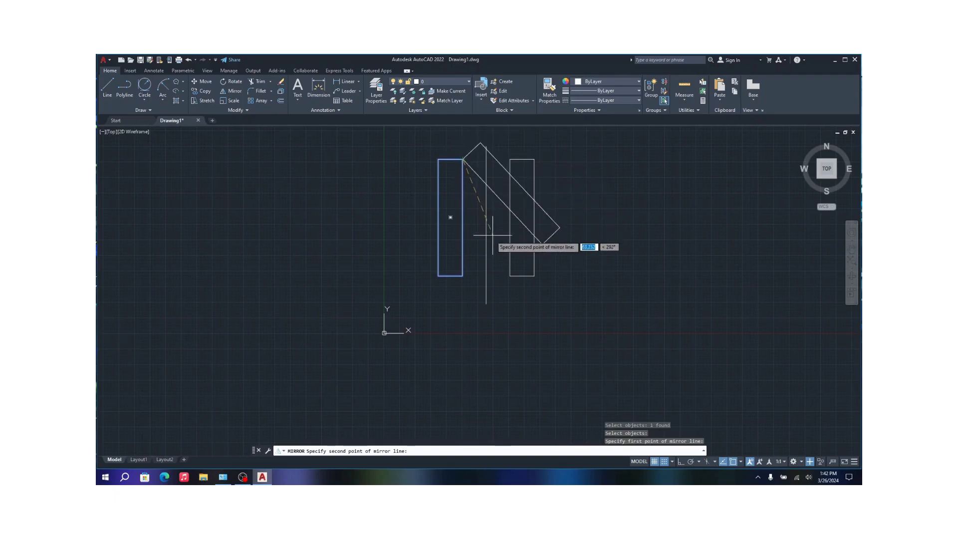
click(463, 276)
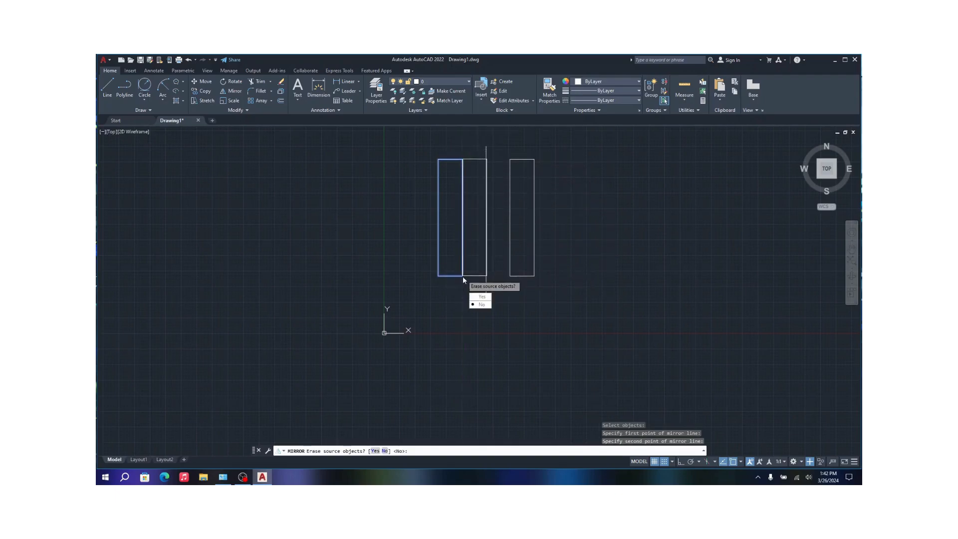
click(480, 304)
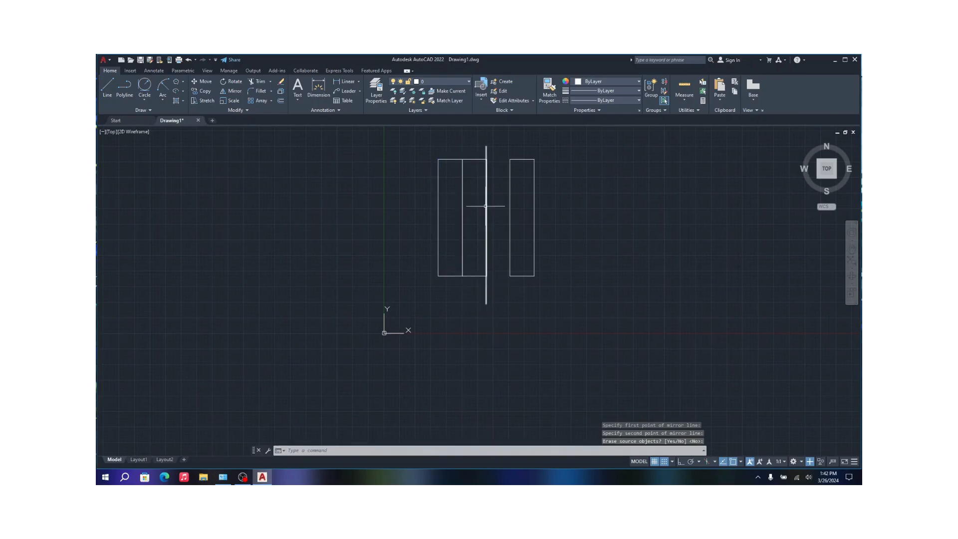
click(230, 100)
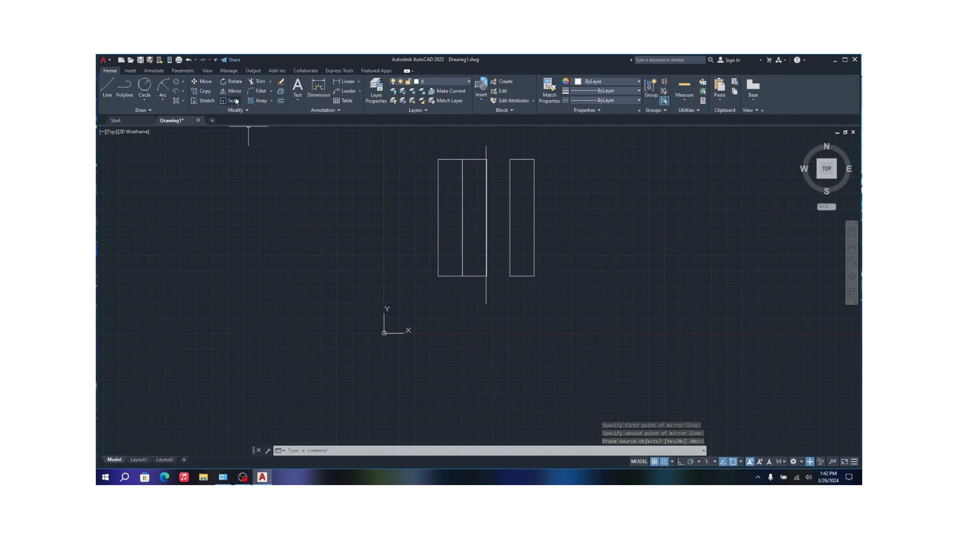
click(517, 160)
key(Return)
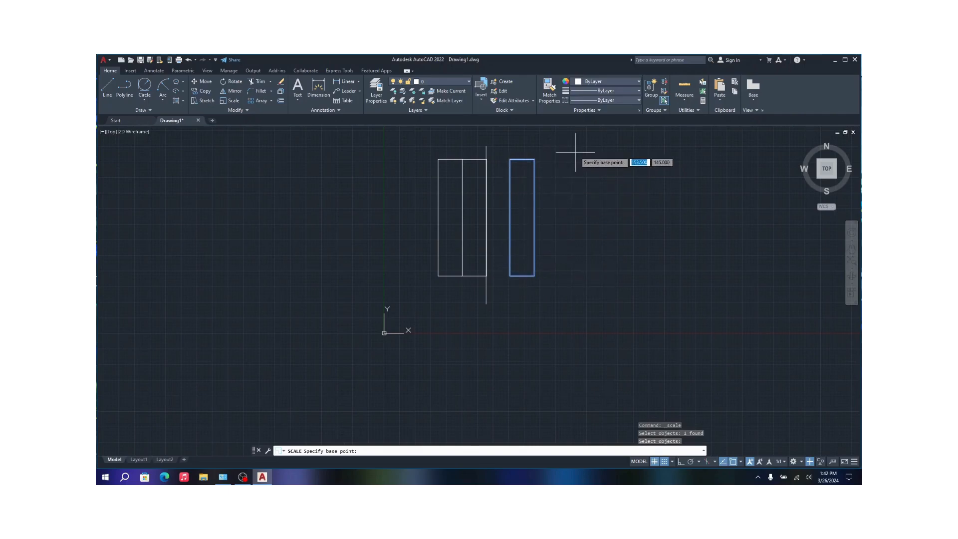
text(0)
key(Return)
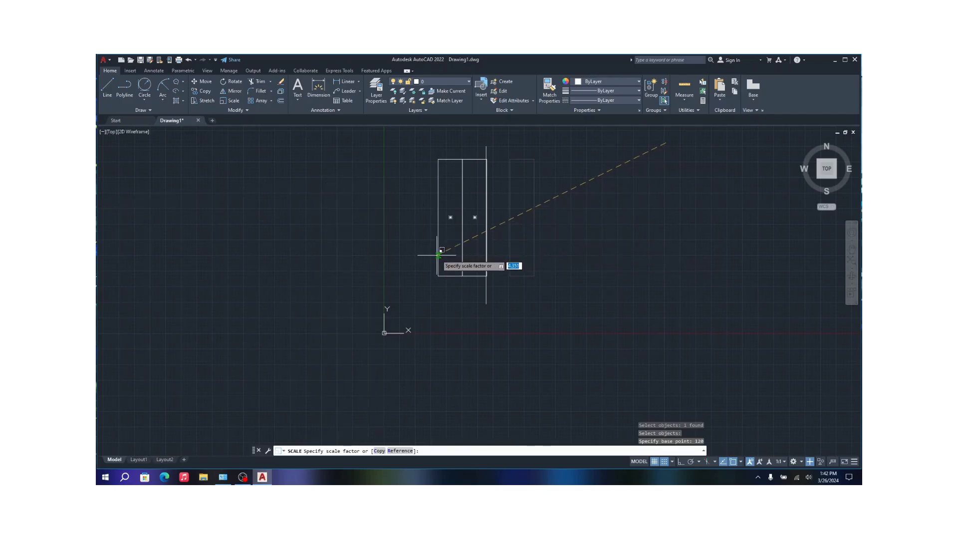
key(Escape)
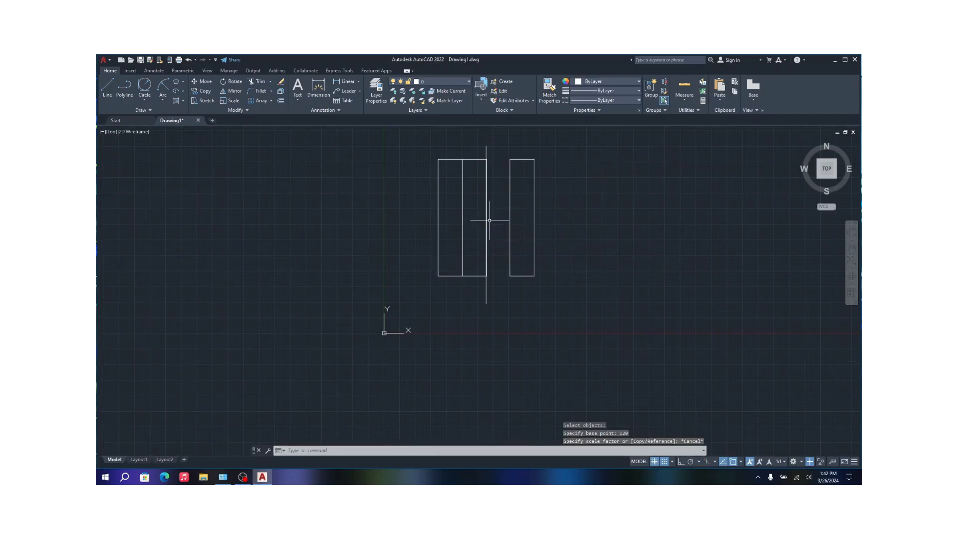
- Scale the separate rectangle right of the vertical line by a factor of 5 from its lower-left corner
click(233, 101)
click(527, 159)
key(Return)
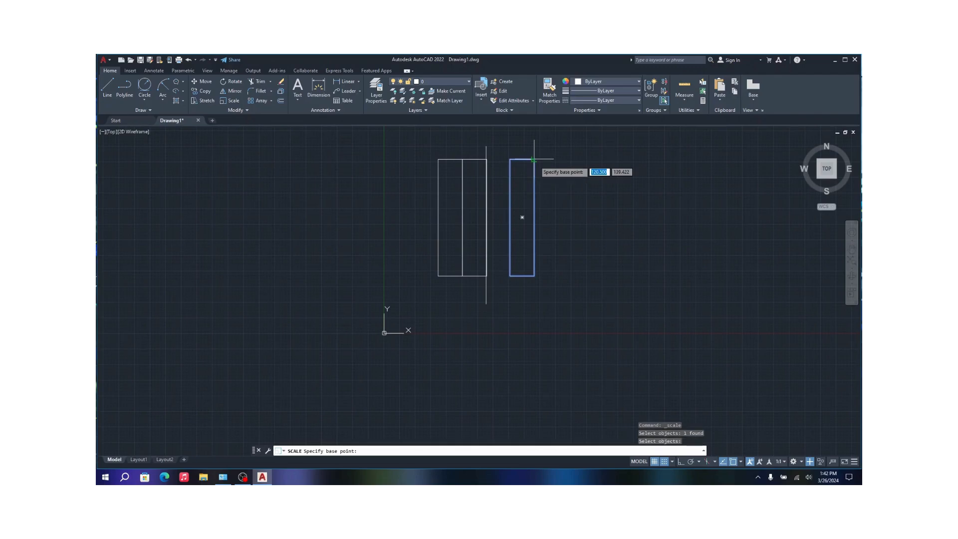
click(509, 275)
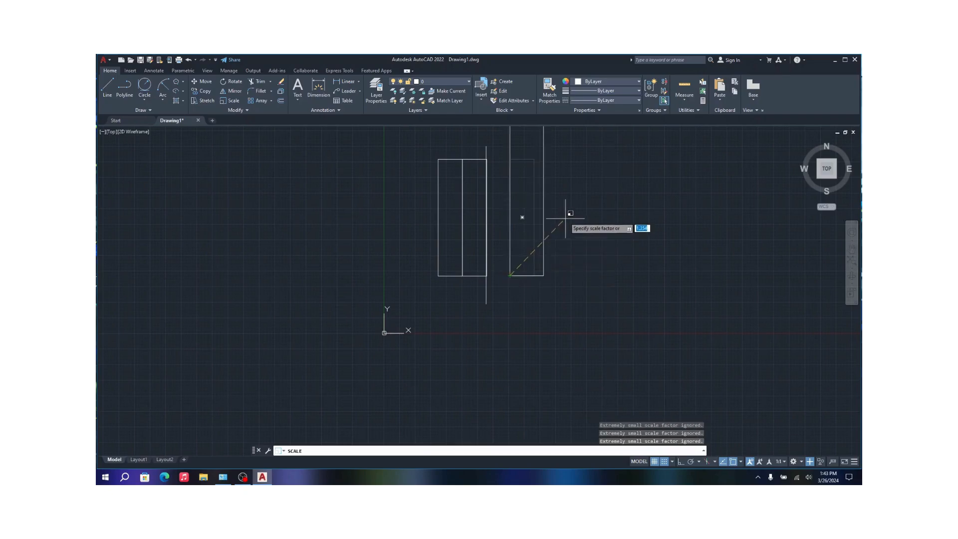
scroll(590, 210, down, 4)
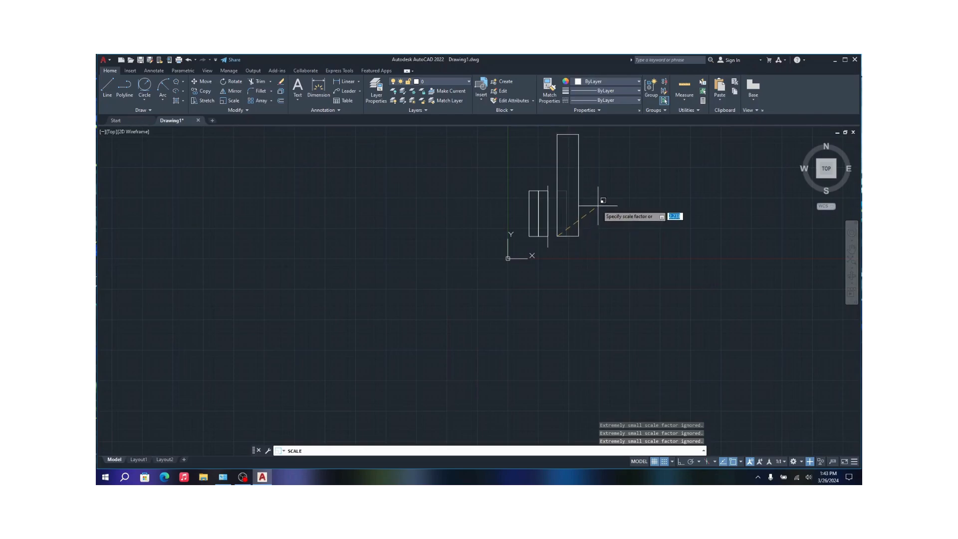
text(5)
key(Return)
scroll(603, 205, down, 3)
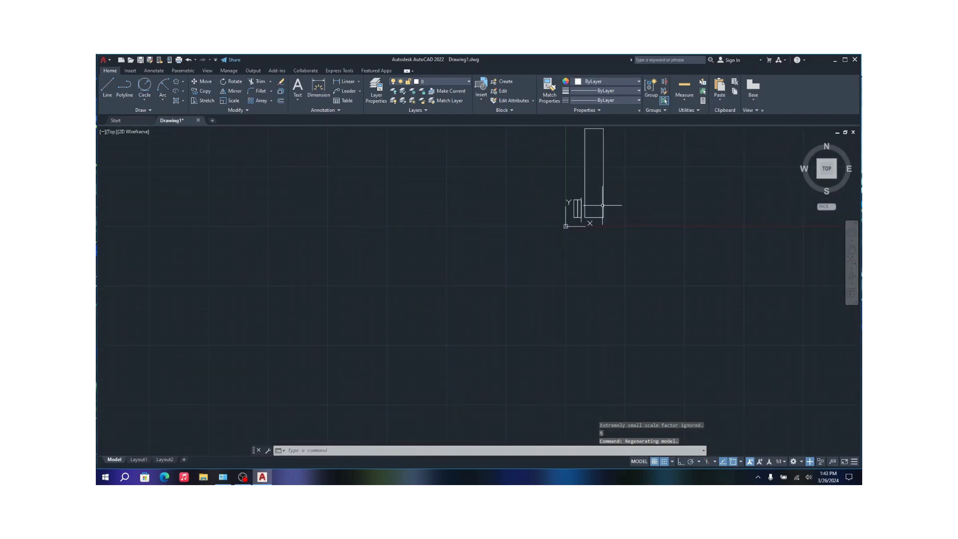
click(624, 224)
click(648, 192)
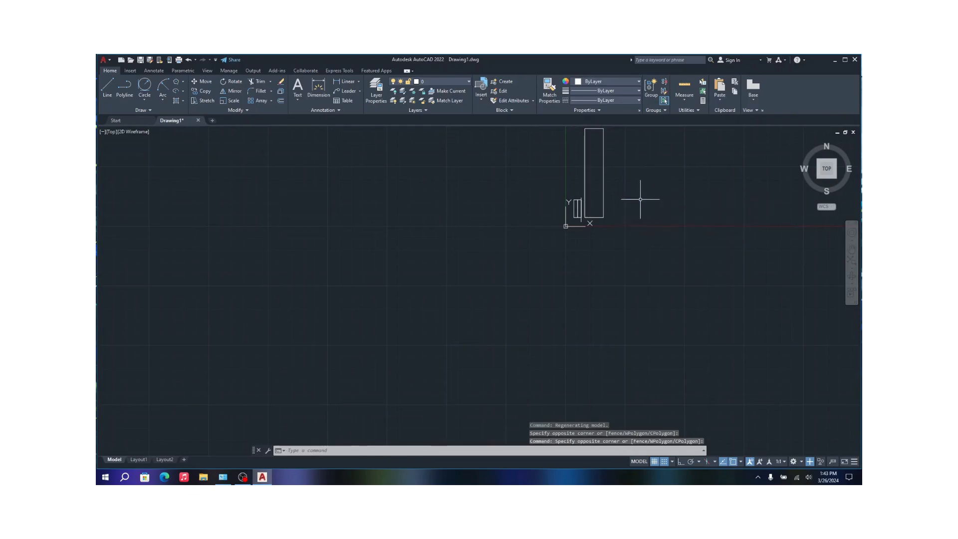
click(830, 172)
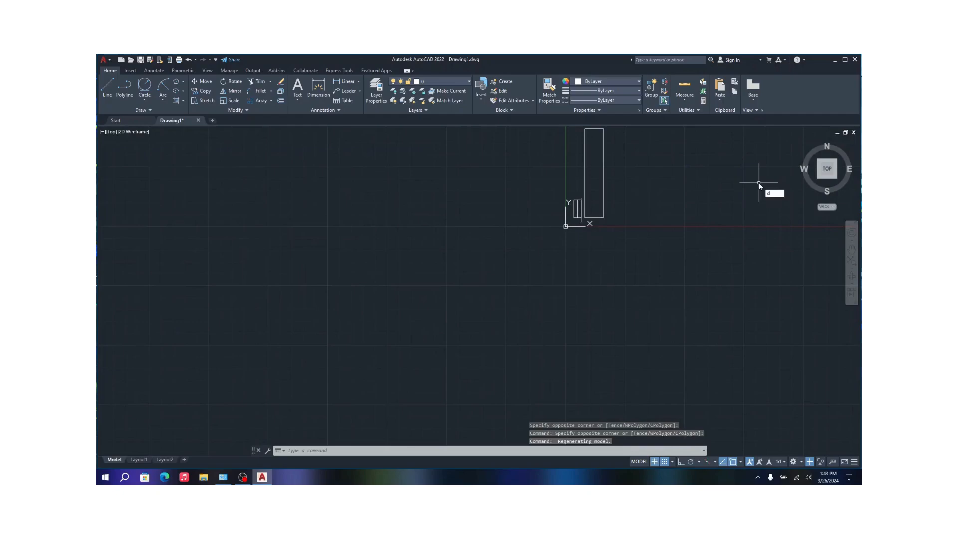
key(Escape)
click(724, 185)
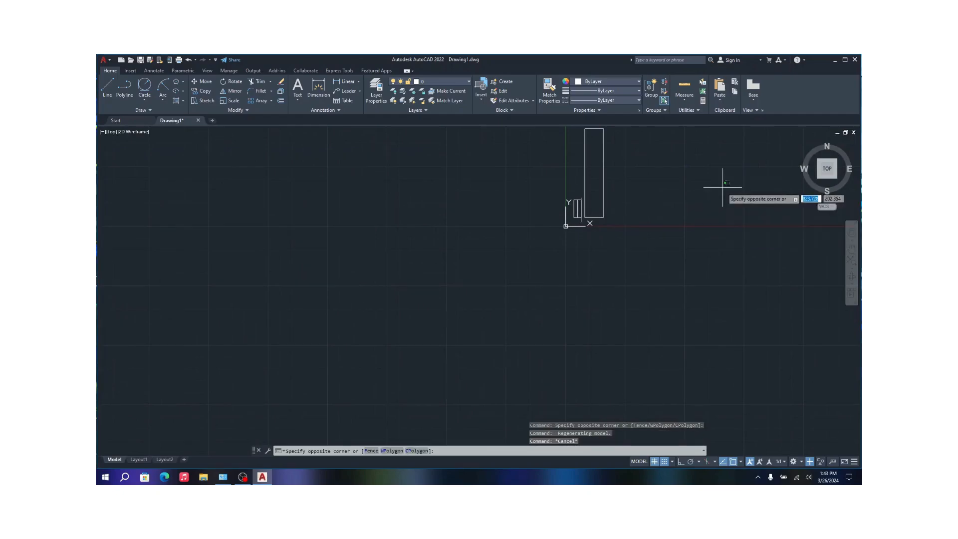
click(723, 188)
right_click(684, 217)
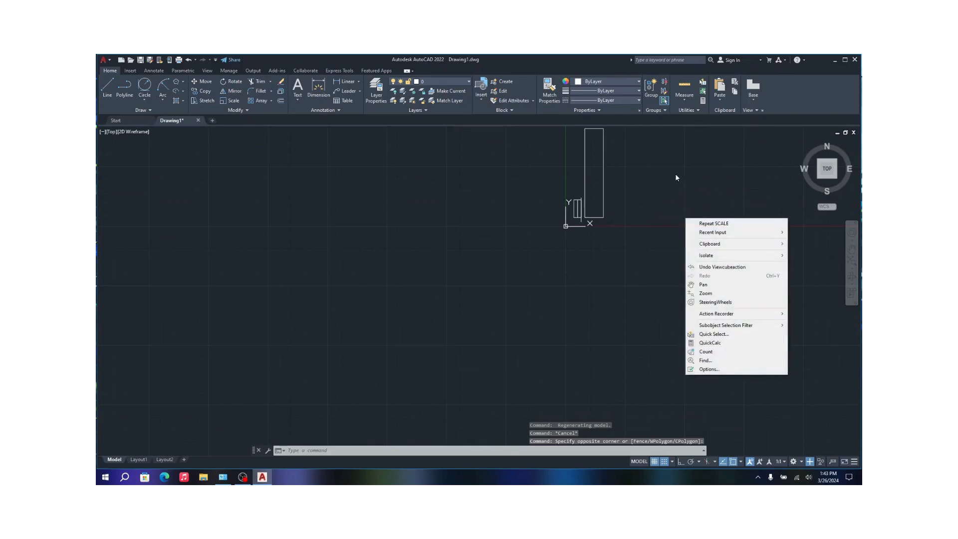
click(675, 173)
scroll(682, 182, down, 3)
scroll(704, 155, up, 3)
scroll(536, 197, up, 3)
scroll(723, 199, down, 4)
scroll(754, 190, up, 2)
click(722, 214)
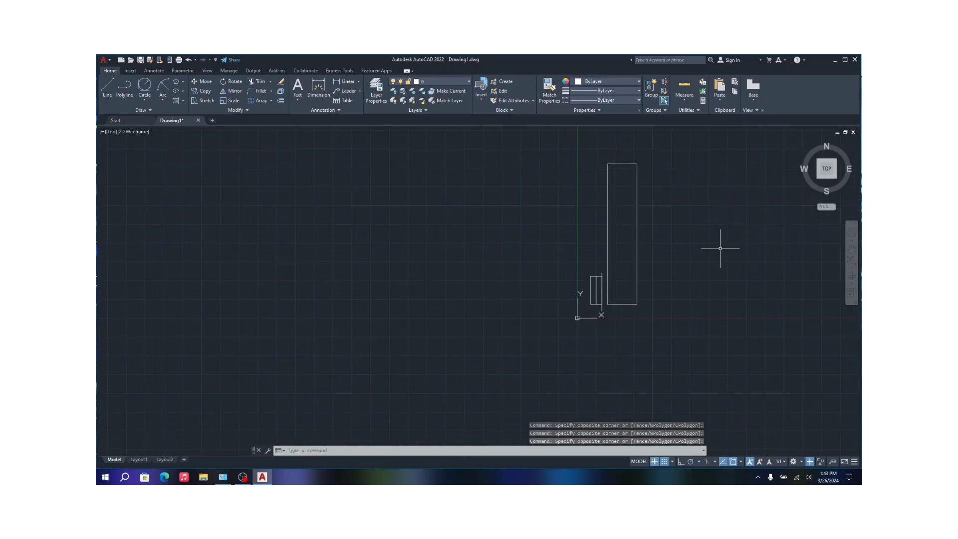
- Trim off the part of the vertical line that projects below the two adjoining small rectangles
scroll(593, 325, up, 4)
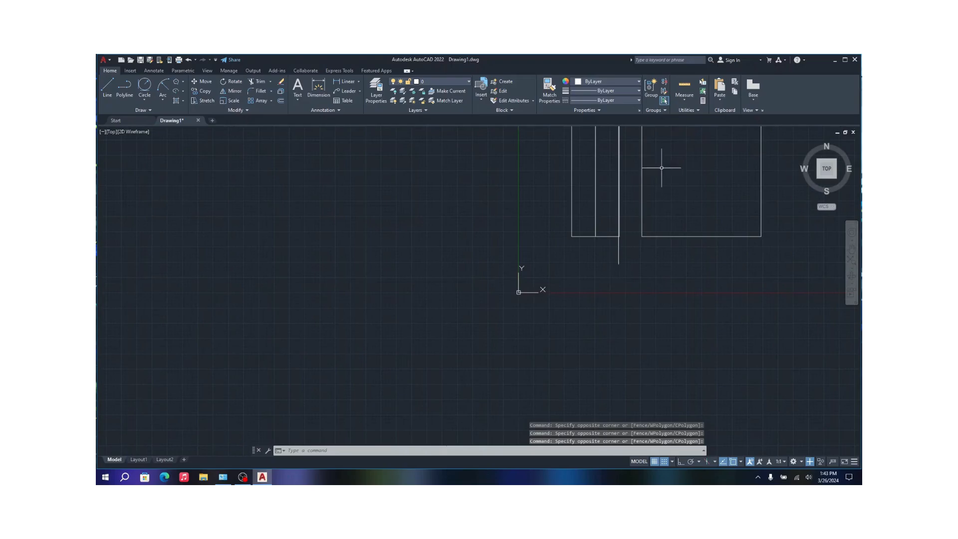
scroll(656, 202, down, 2)
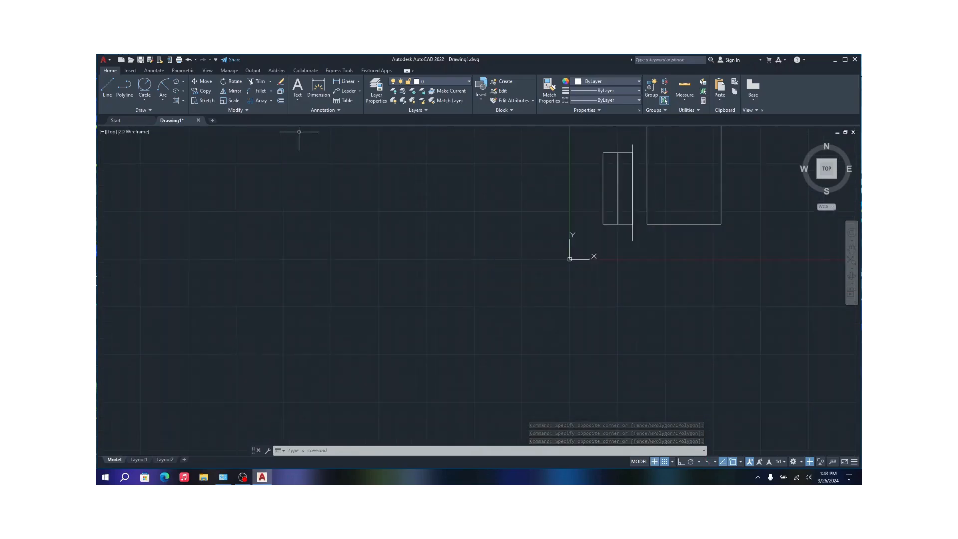
click(259, 81)
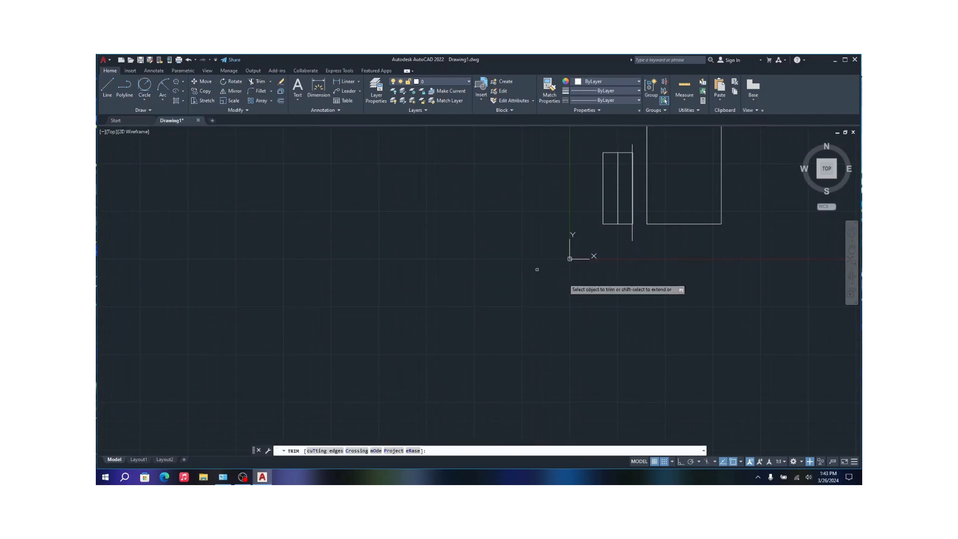
scroll(625, 205, up, 1)
scroll(625, 206, up, 2)
scroll(602, 223, down, 1)
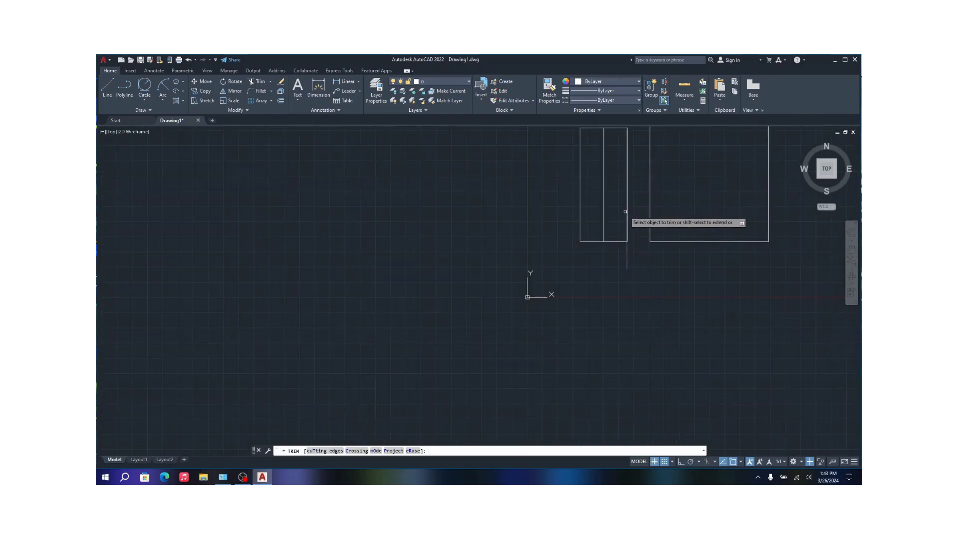
click(628, 254)
scroll(629, 254, down, 1)
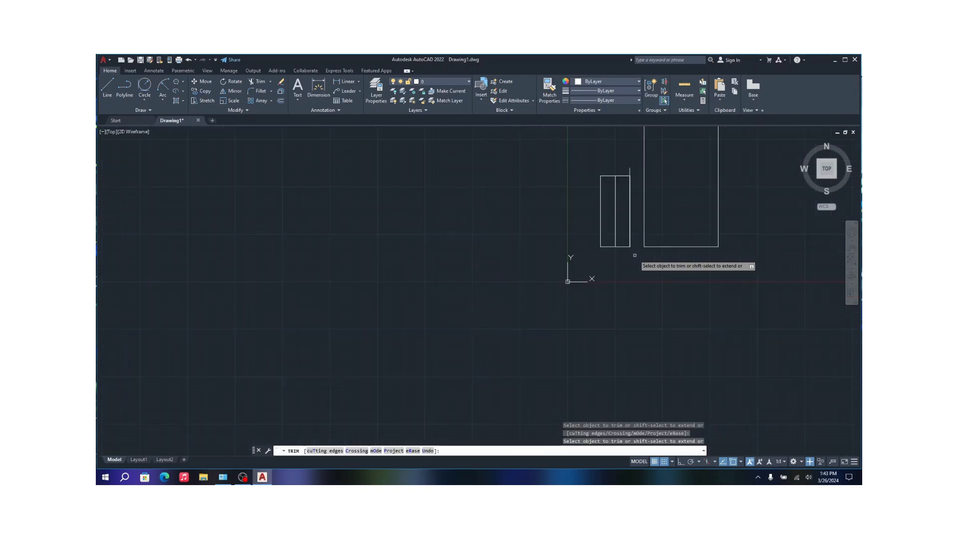
- Trim away the rest of the vertical line running alongside the right edge of the small rectangles
scroll(634, 199, up, 8)
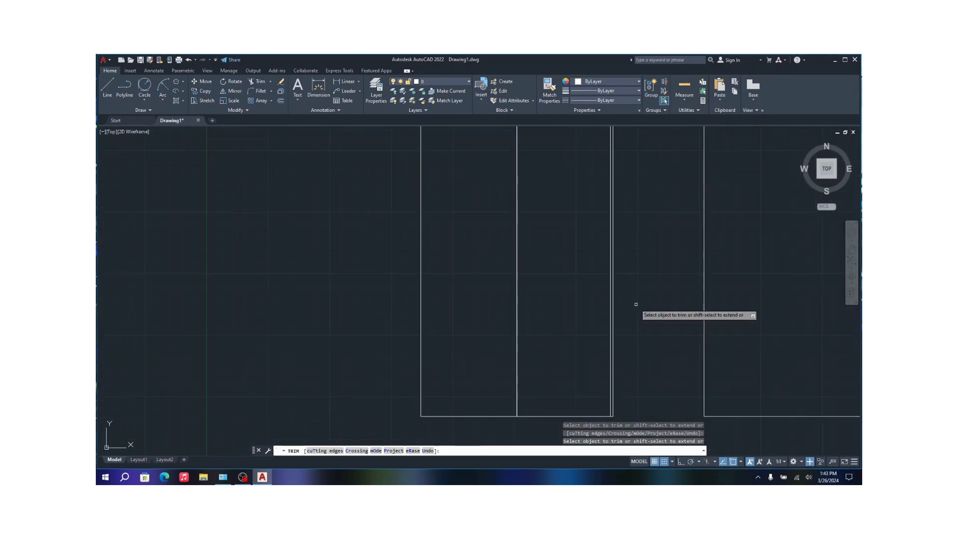
click(613, 404)
scroll(613, 404, down, 1)
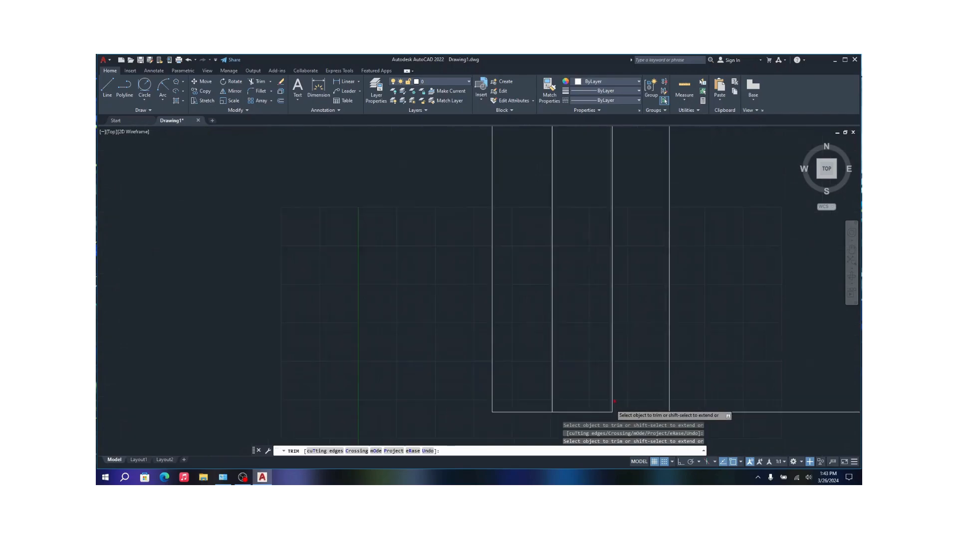
scroll(612, 405, down, 2)
scroll(610, 397, up, 4)
click(610, 397)
scroll(611, 397, down, 3)
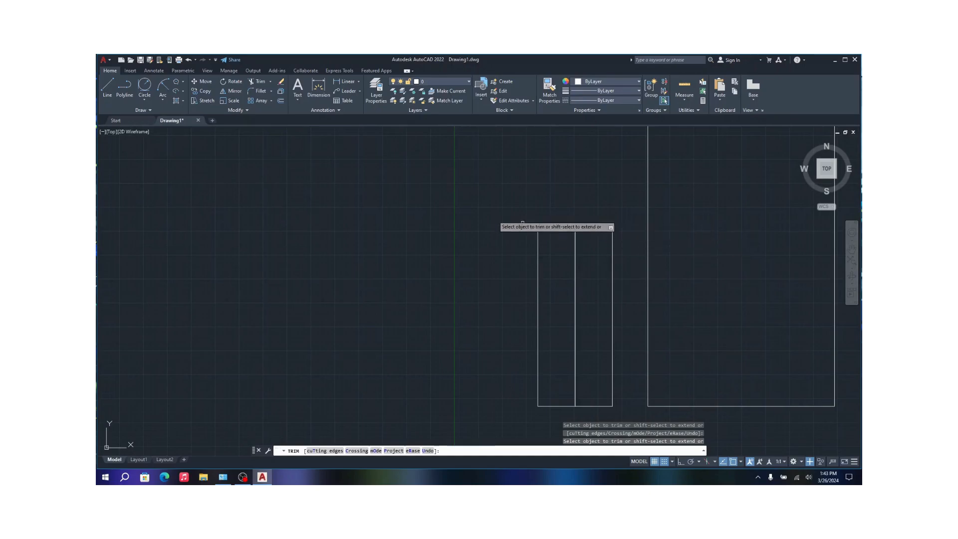
- Fillet the upper-left corner of the left small rectangle with a radius of 4
click(256, 91)
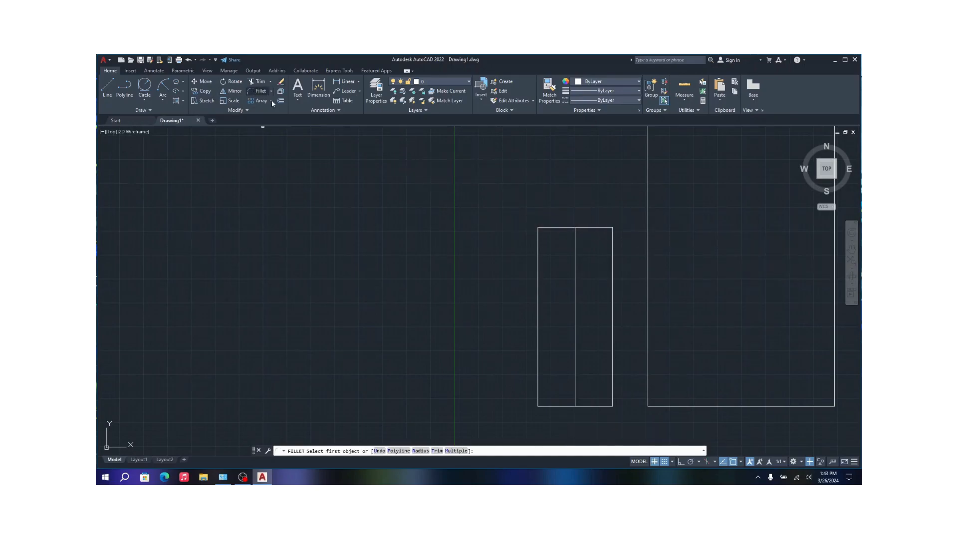
click(538, 251)
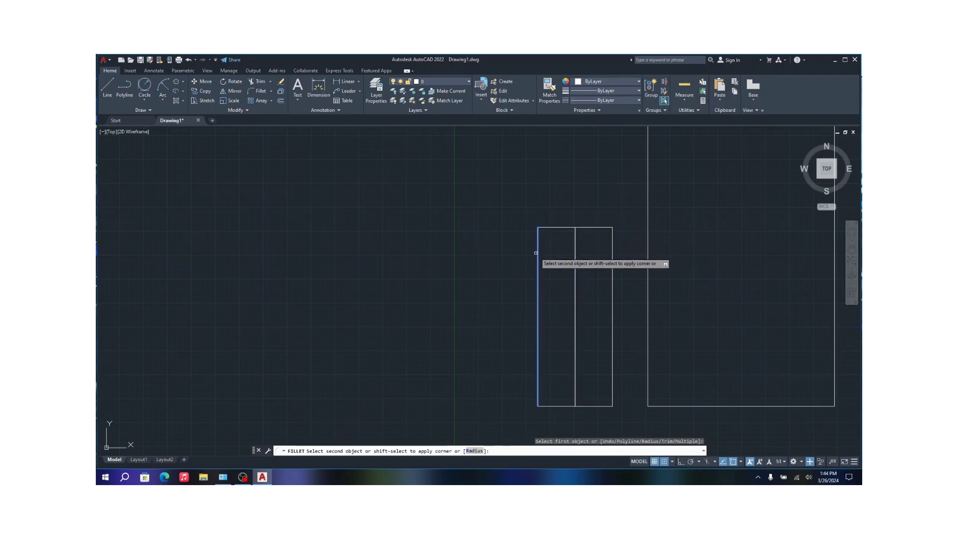
click(475, 451)
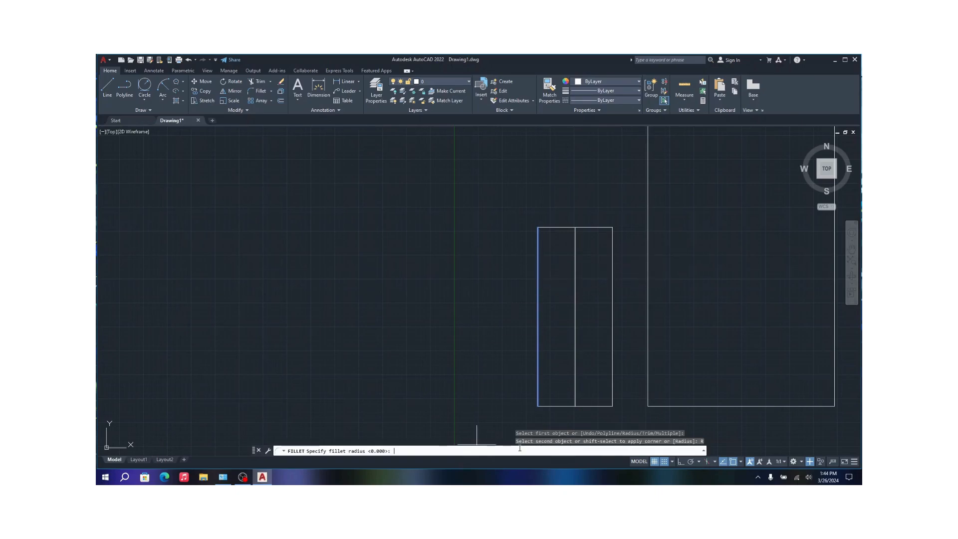
text(4)
key(Return)
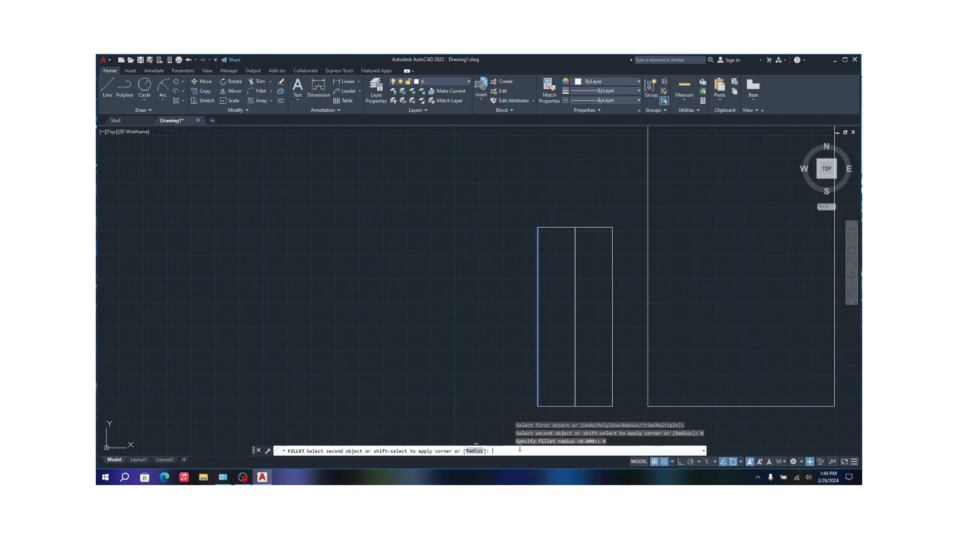
click(561, 228)
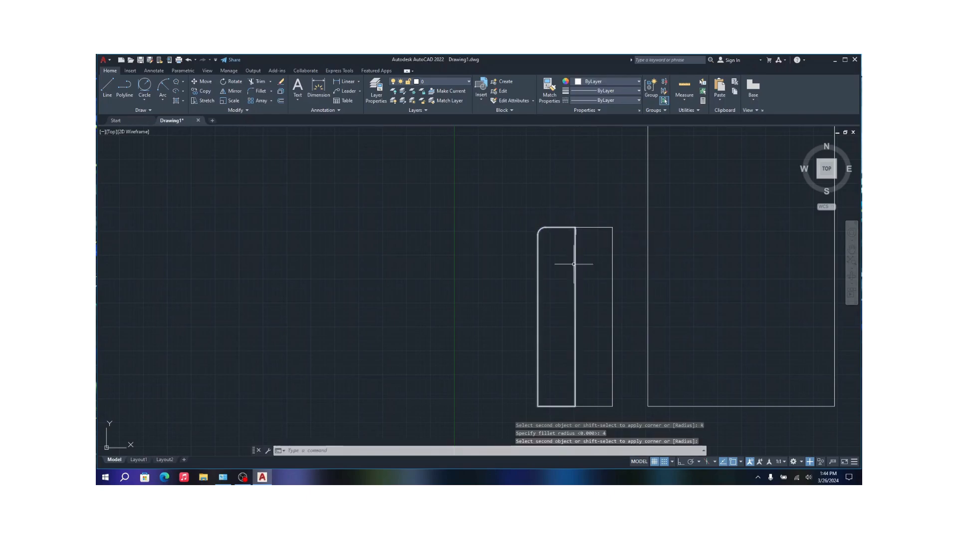
- Fillet the left small rectangle's lower-left corner and the right small rectangle's upper-right corner with the same radius
click(257, 91)
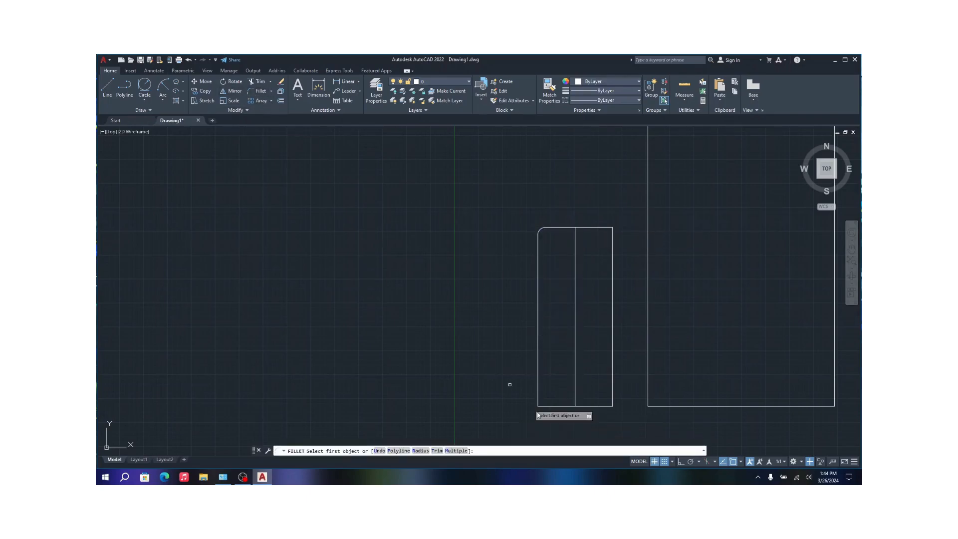
click(538, 379)
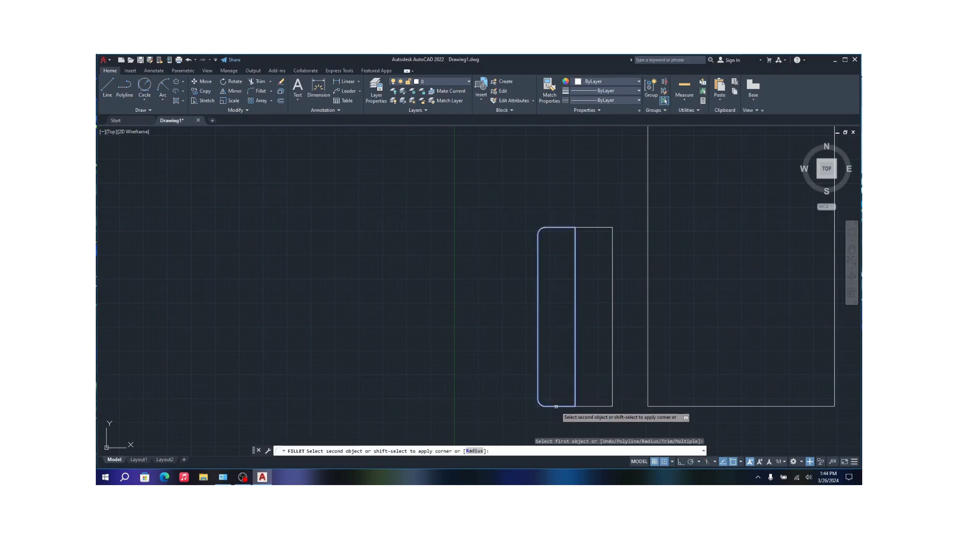
click(556, 406)
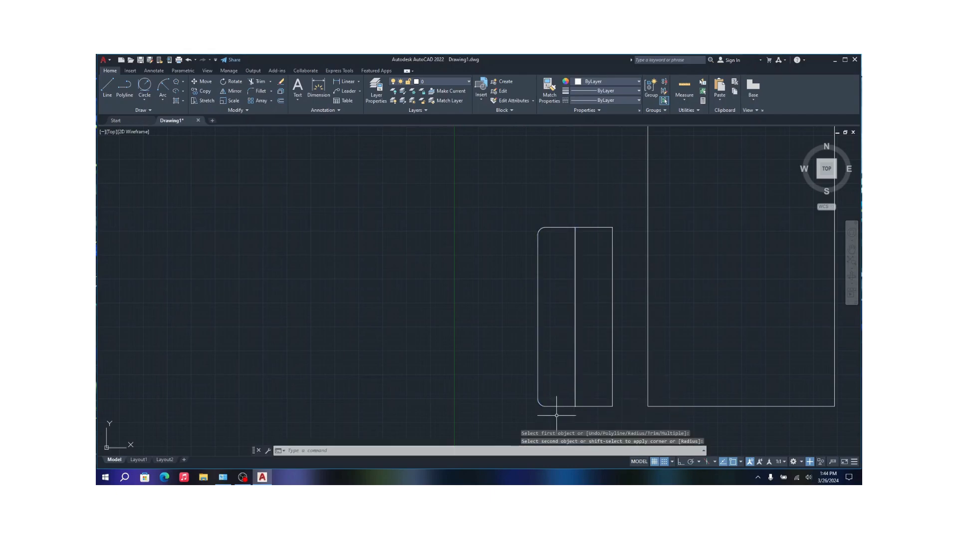
click(257, 92)
click(598, 226)
click(612, 240)
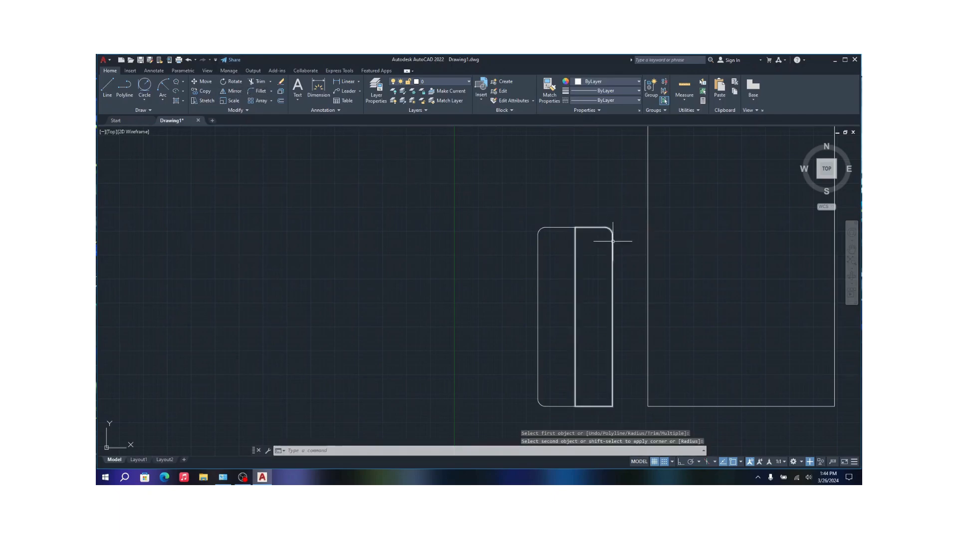
- Try to chamfer the right small rectangle's lower-right corner using length 45 and an angle picked along the bottom edge
click(272, 92)
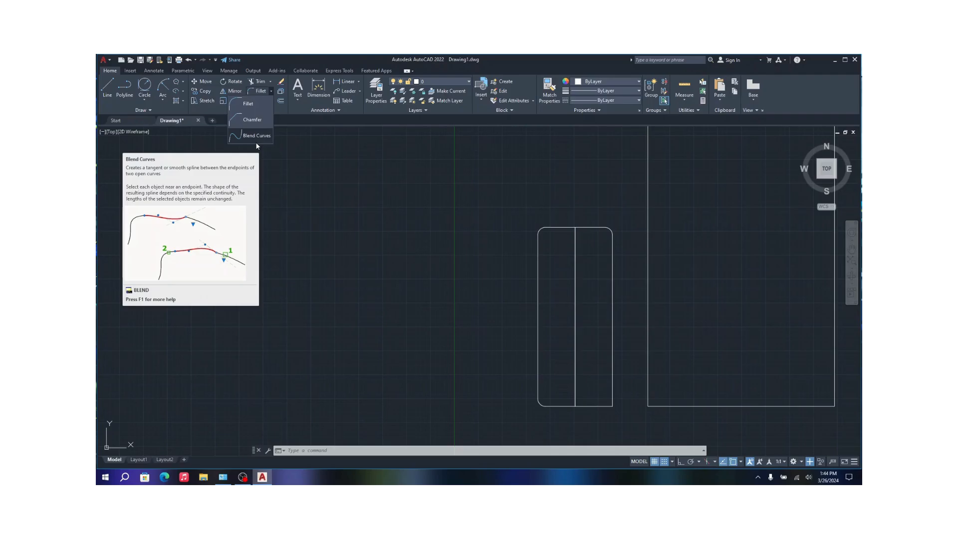
click(256, 119)
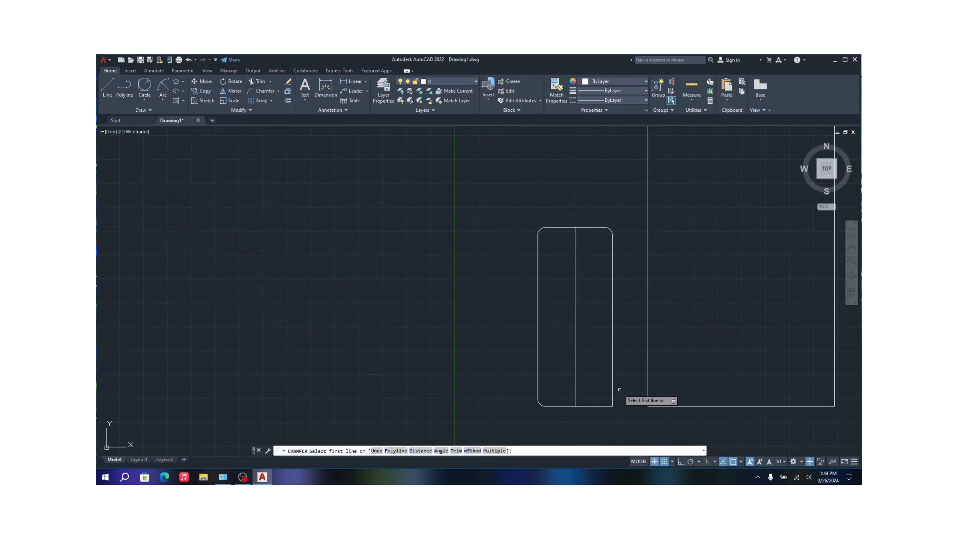
click(613, 357)
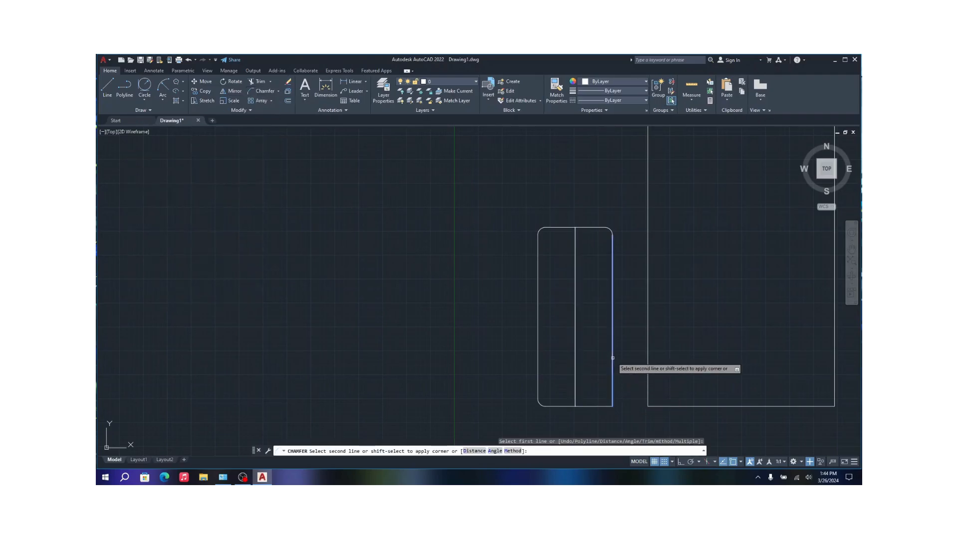
click(495, 451)
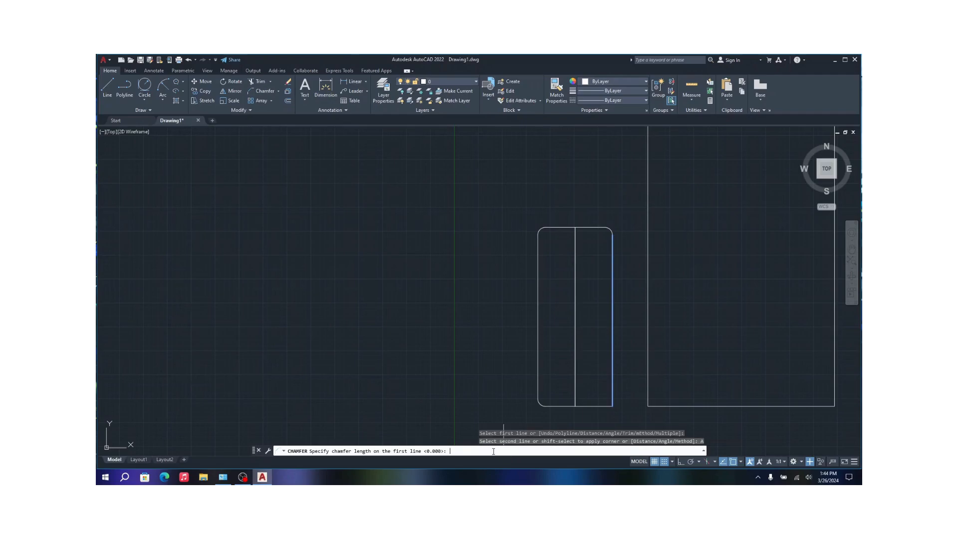
text(45)
key(Return)
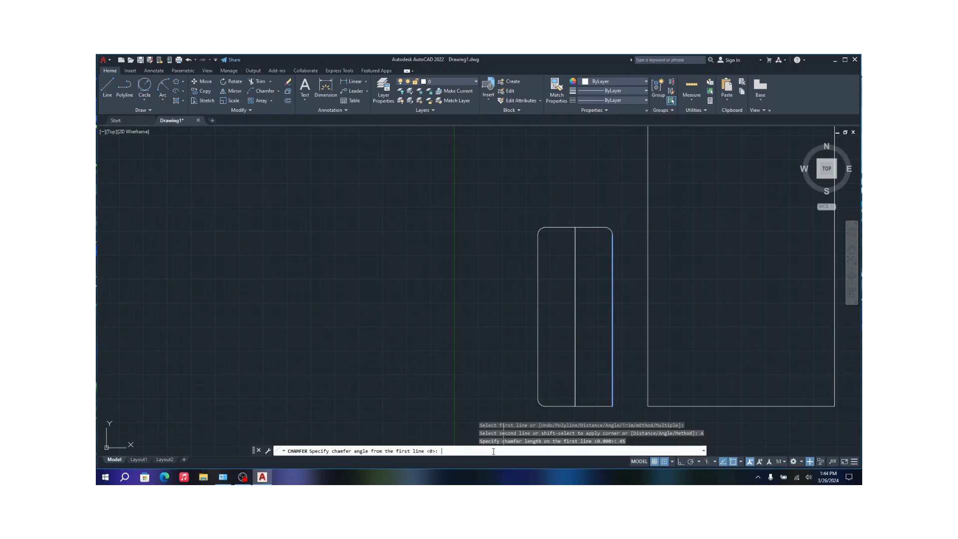
click(615, 407)
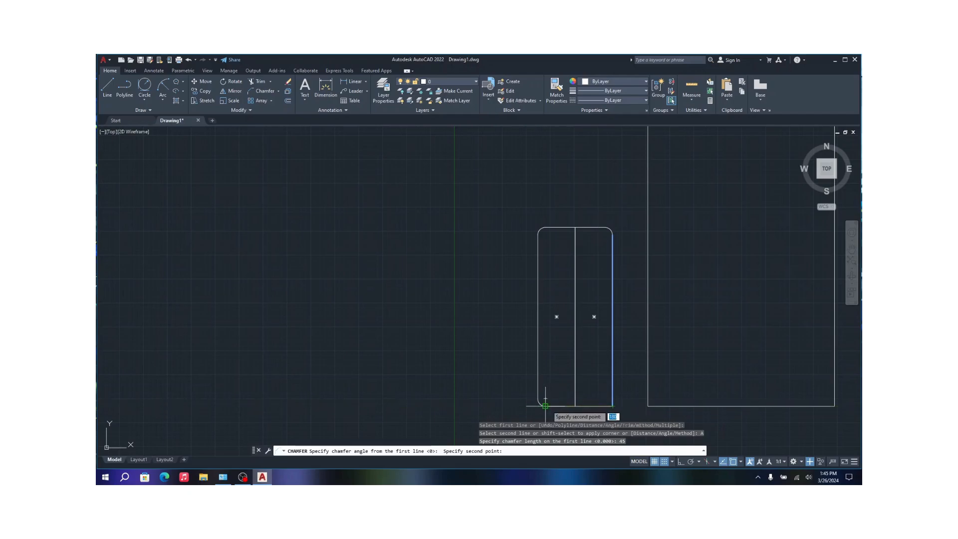
click(555, 405)
click(601, 406)
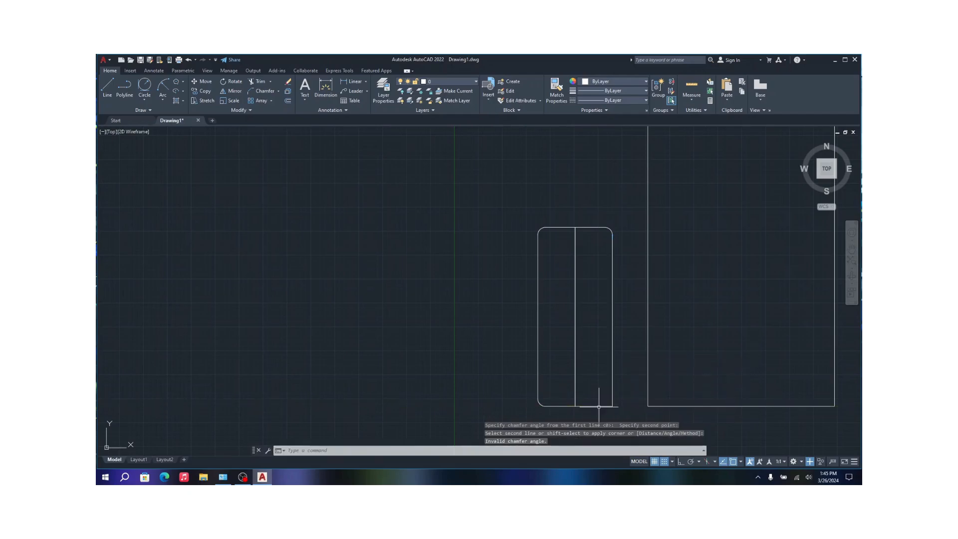
key(ctrl+z)
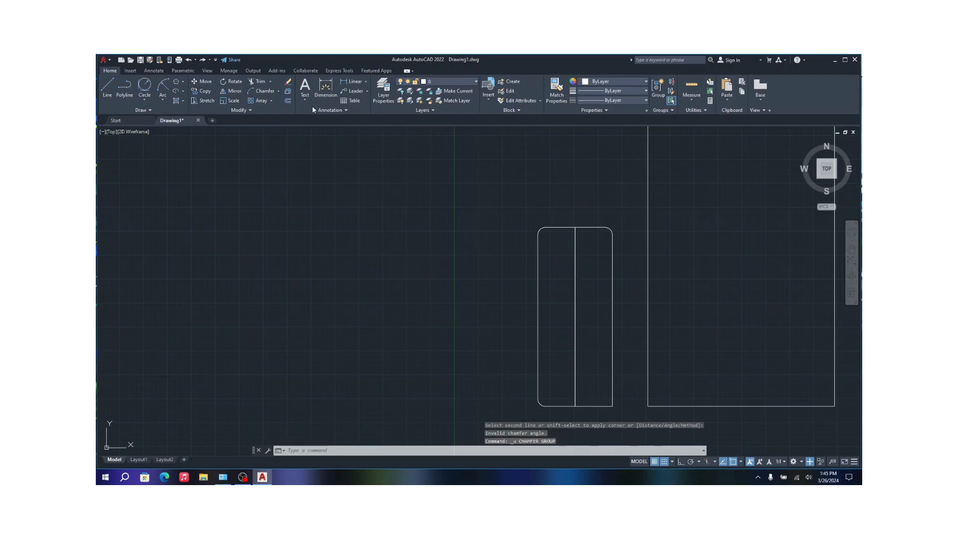
- Try to chamfer the same lower-right corner using length 45 and an angle picked along the right edge
click(263, 90)
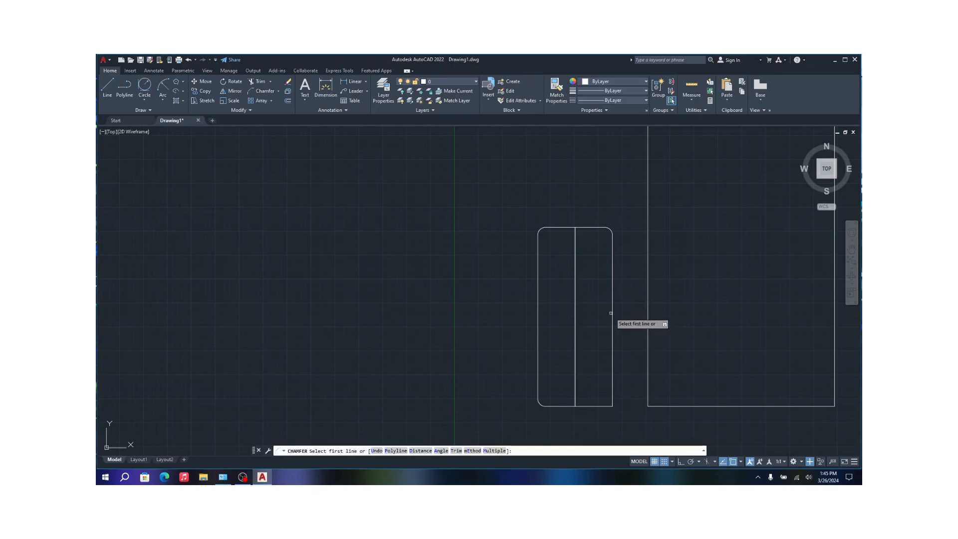
click(613, 314)
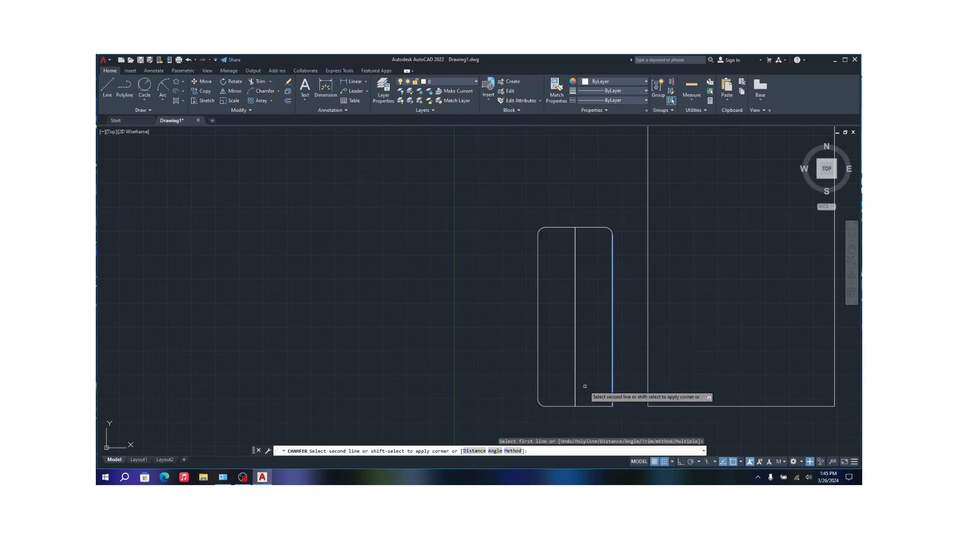
click(496, 451)
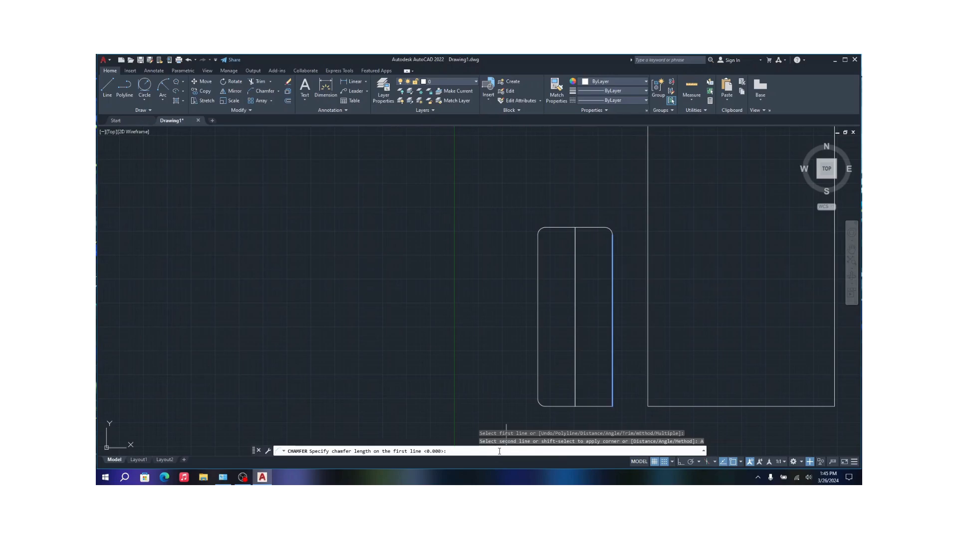
text(45)
key(Return)
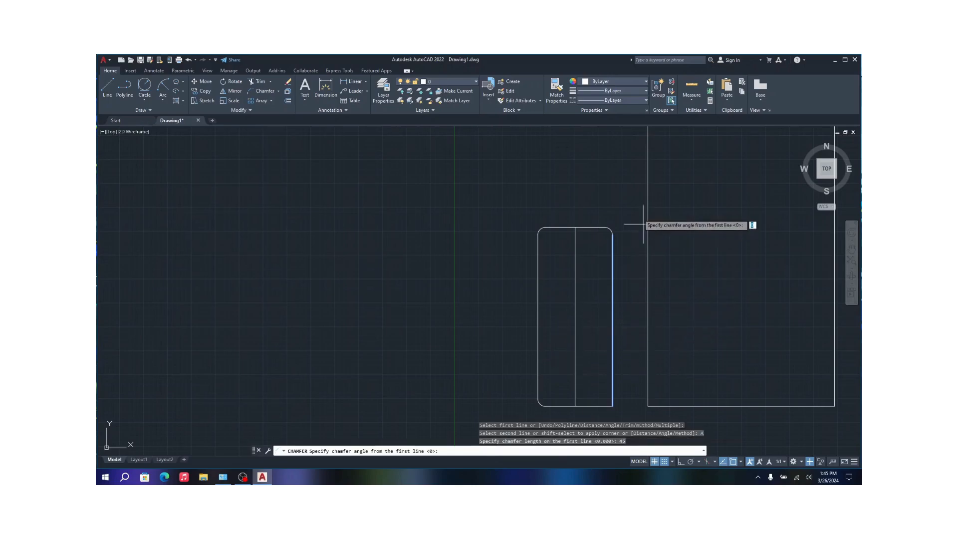
click(606, 235)
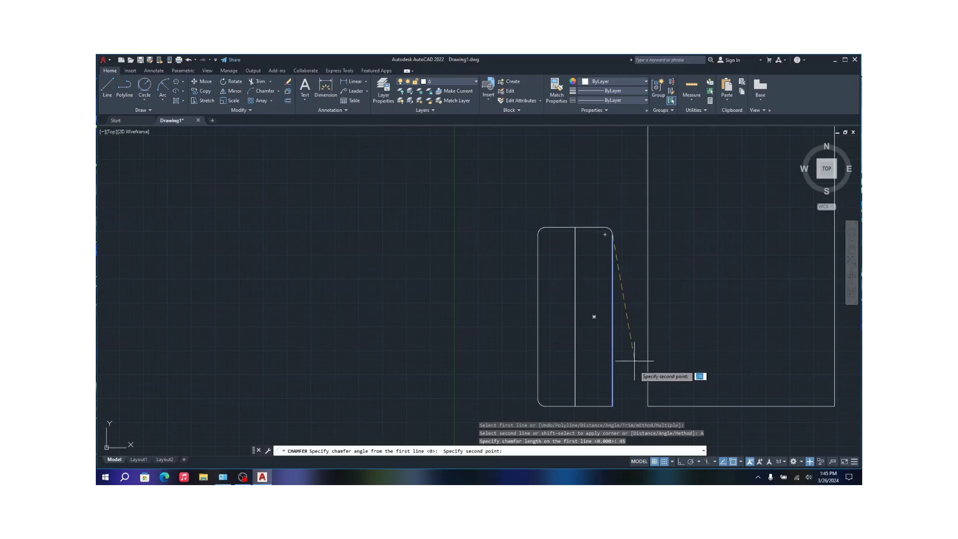
click(612, 406)
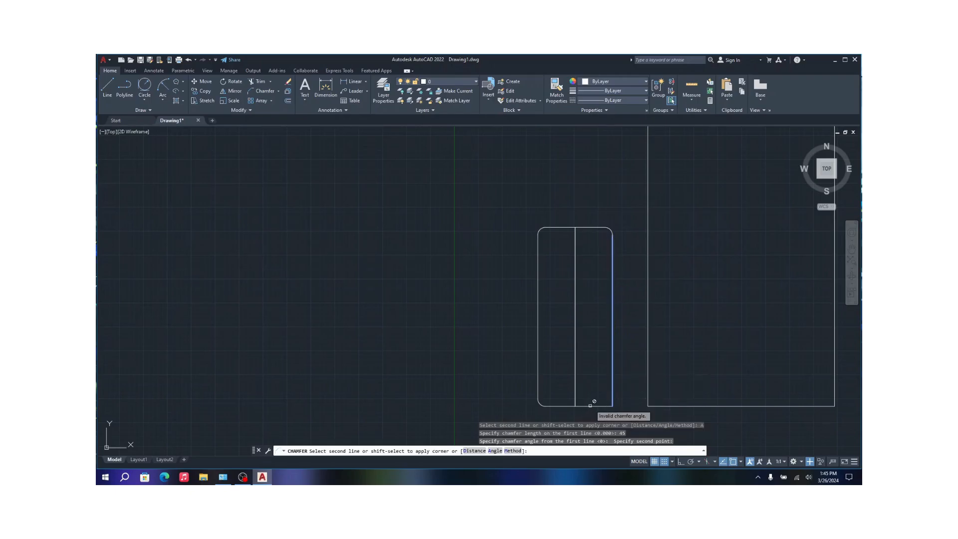
click(592, 405)
- Clear the stray selection and retry the lower-right corner chamfer with the current length and angle settings
click(612, 387)
click(600, 405)
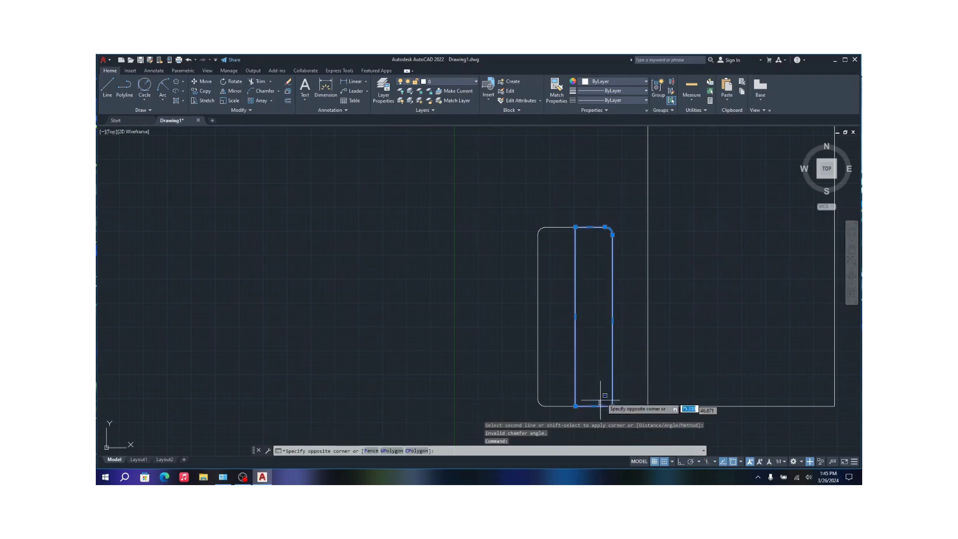
click(630, 336)
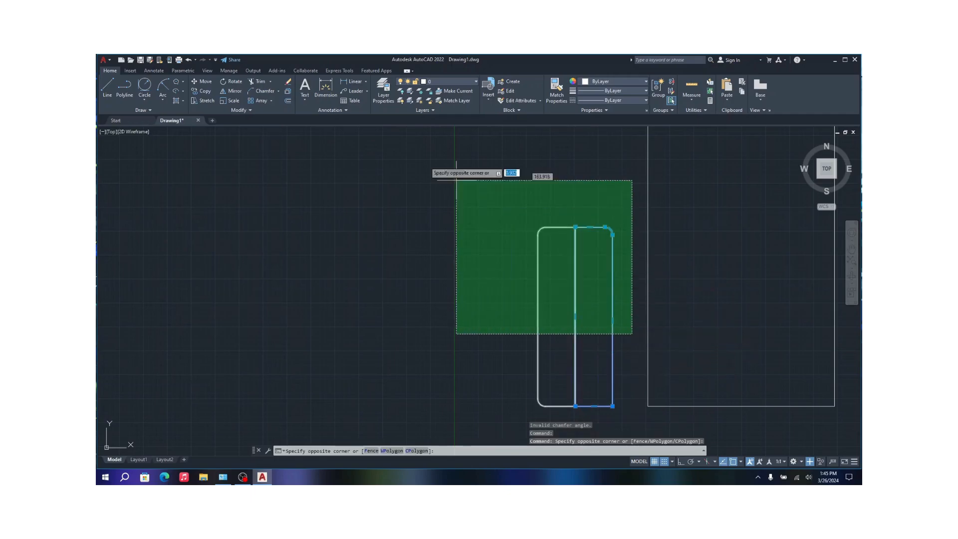
key(Escape)
click(262, 91)
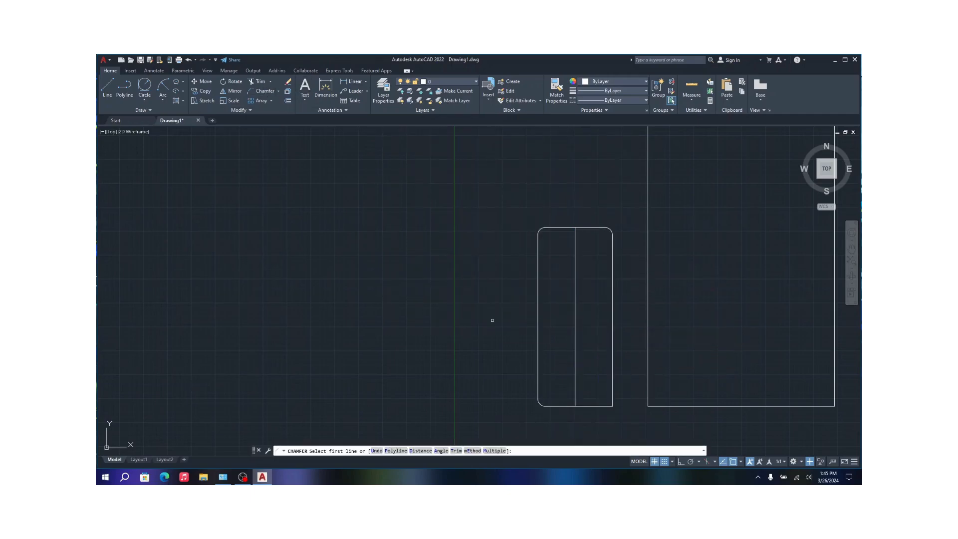
click(595, 404)
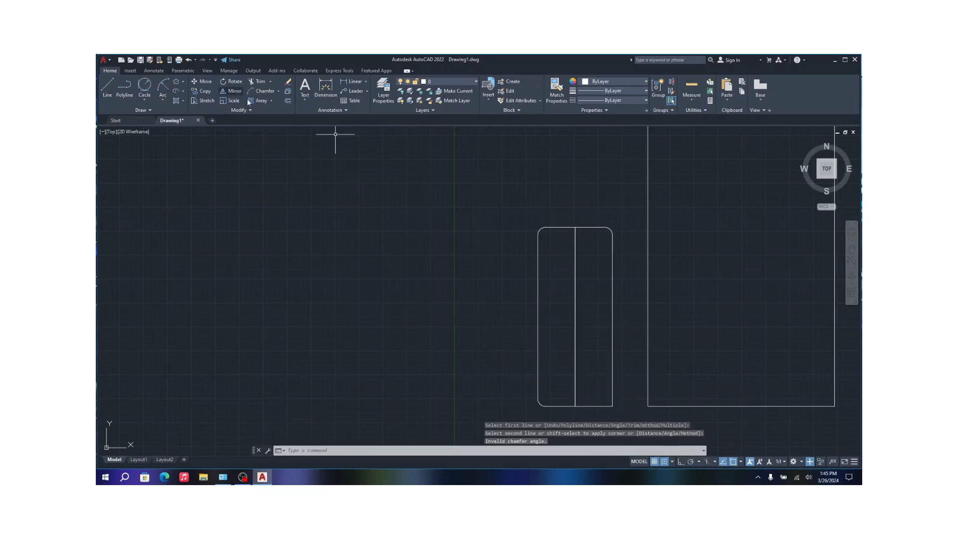
- Chamfer the right small rectangle's lower-right corner with a first distance of 30 and a second distance spanning its bottom edge
click(262, 94)
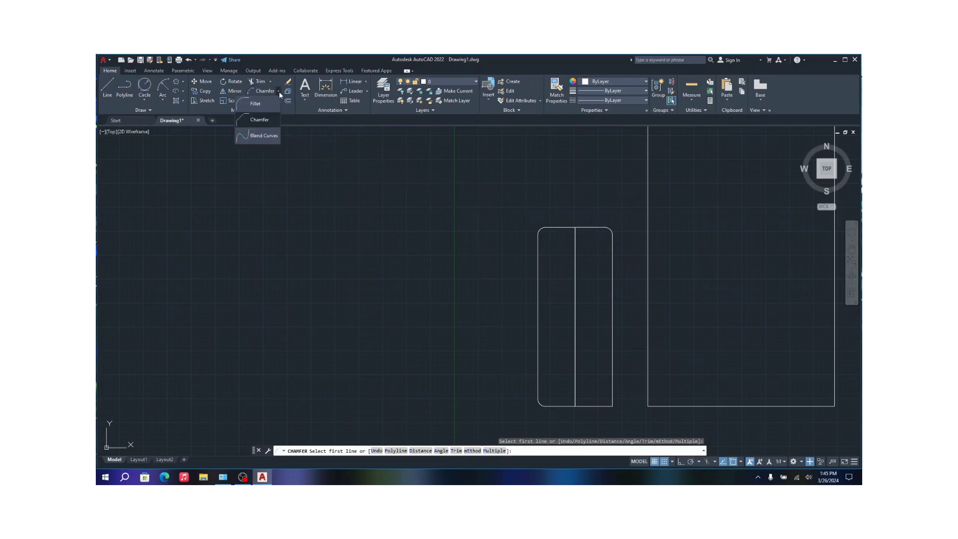
click(614, 335)
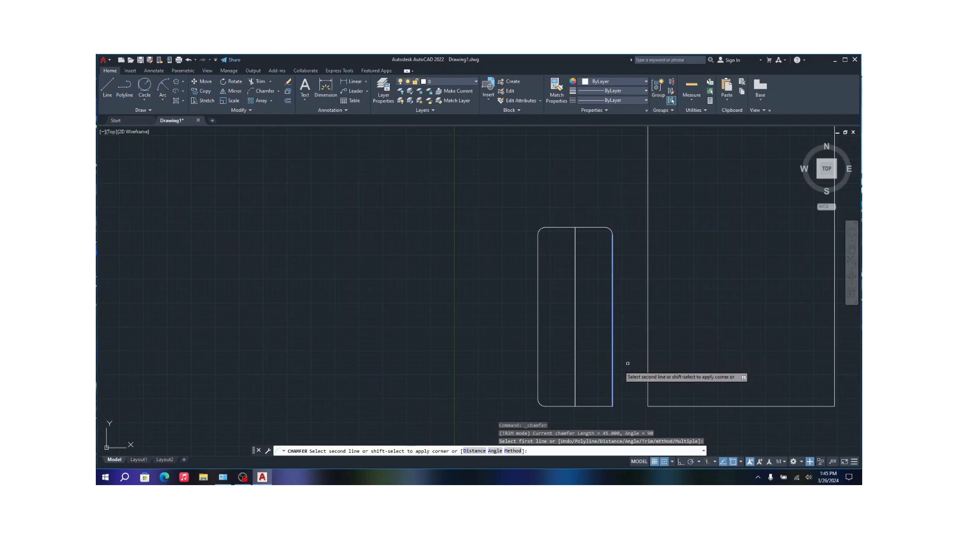
click(474, 451)
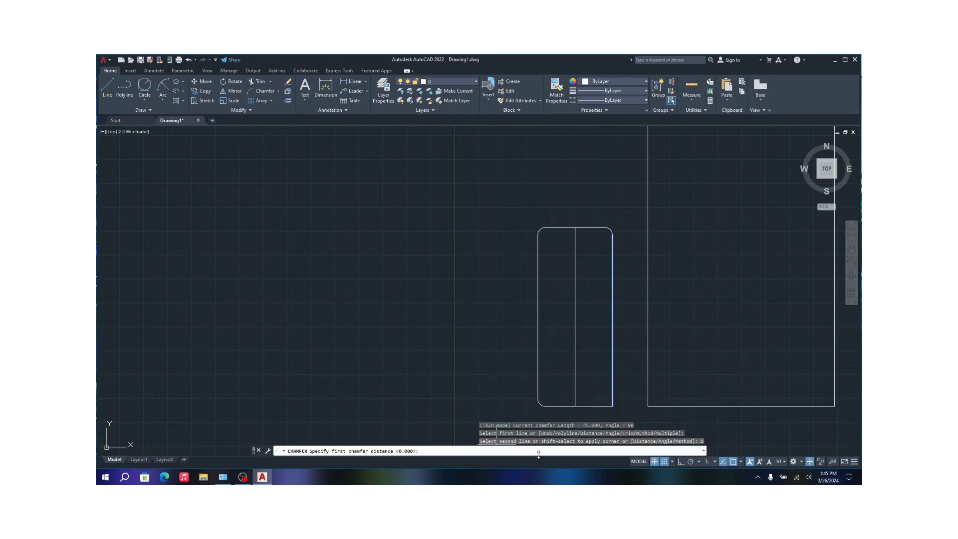
text(30)
key(Return)
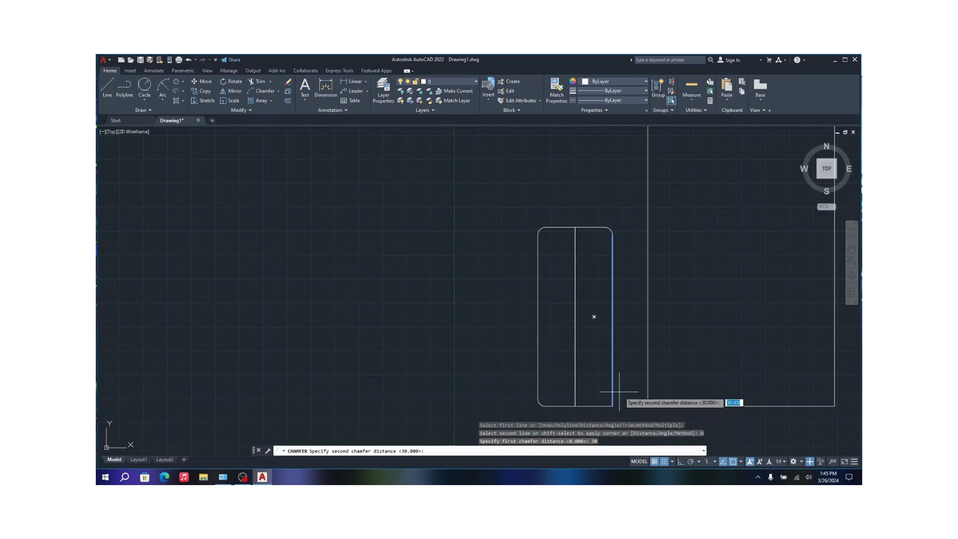
click(612, 406)
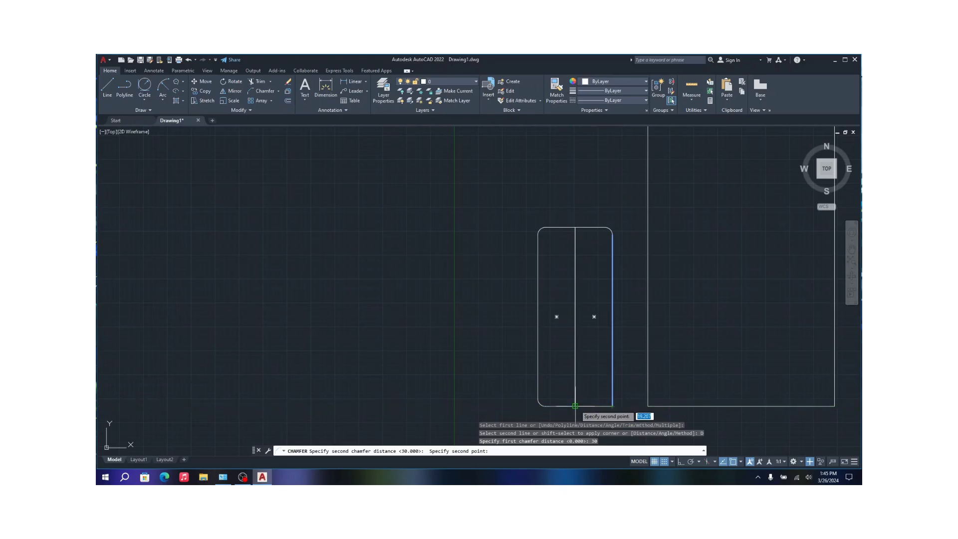
click(575, 406)
click(611, 384)
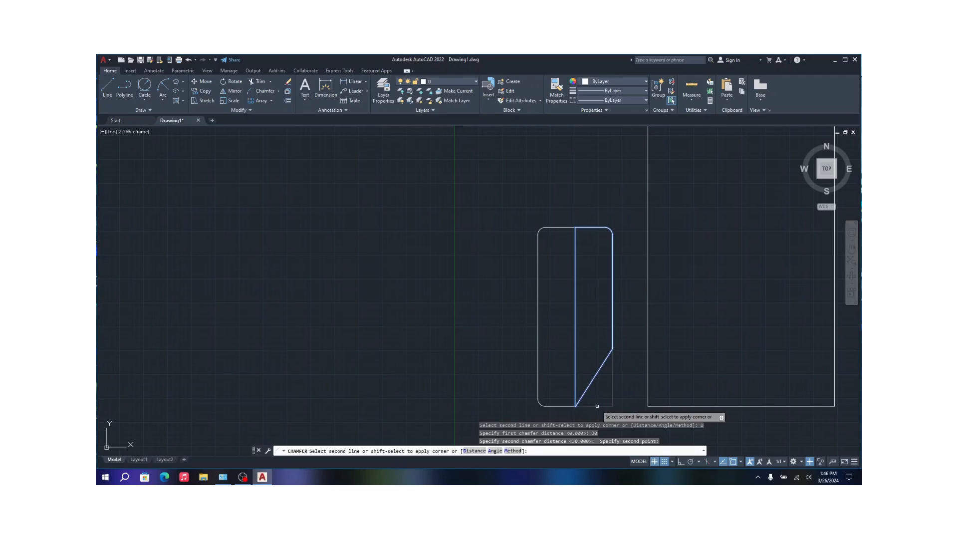
click(598, 406)
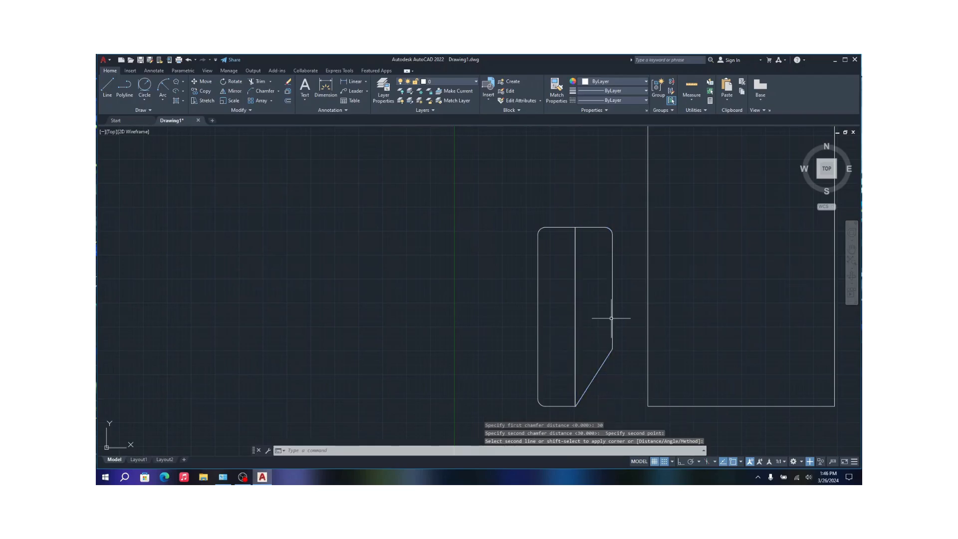
- Select the large rectangle beside the small ones and create a rectangular array from it
scroll(653, 389, down, 4)
click(722, 341)
click(644, 383)
click(601, 374)
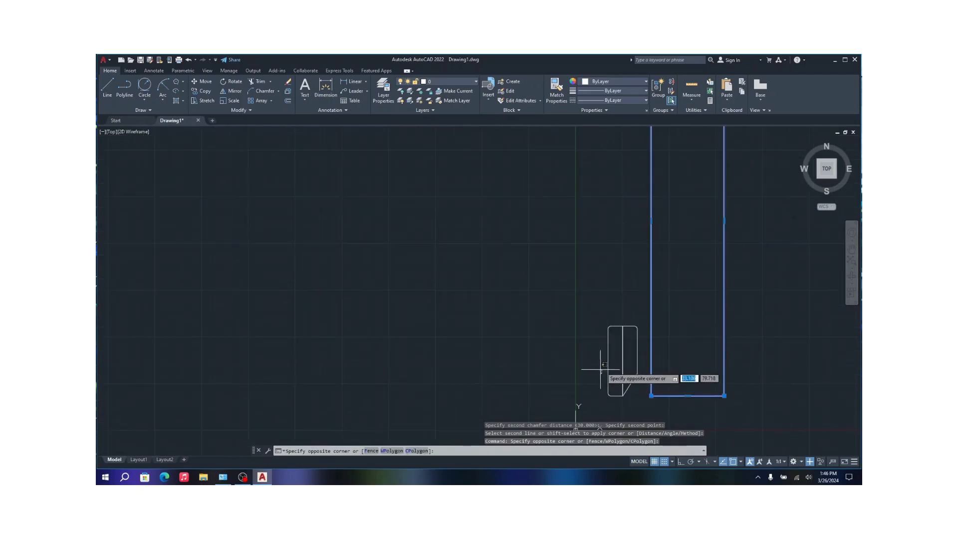
click(607, 278)
scroll(607, 280, down, 2)
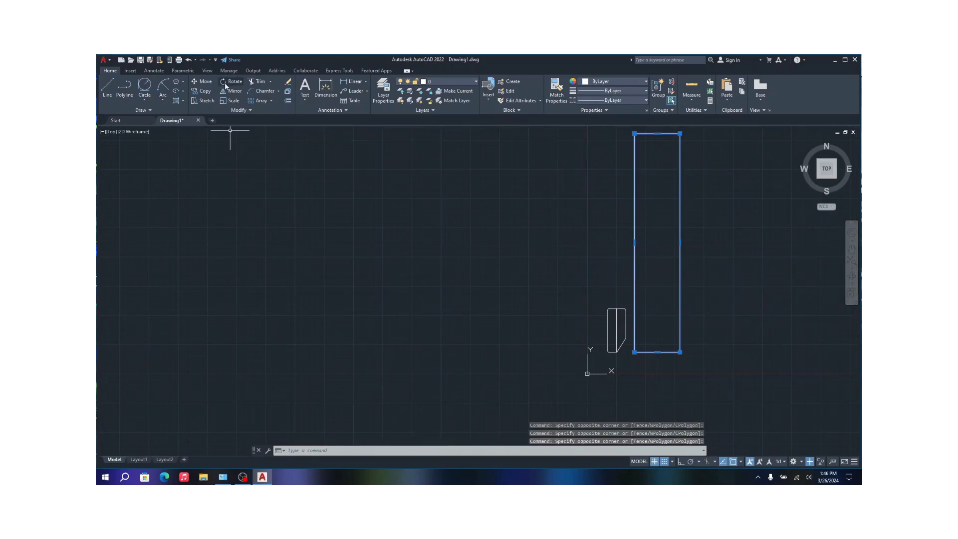
click(273, 102)
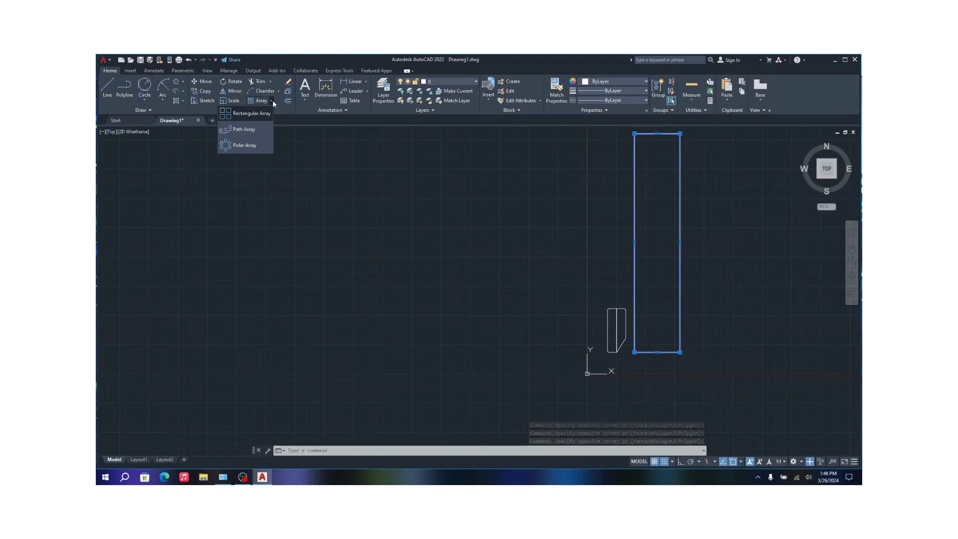
click(247, 111)
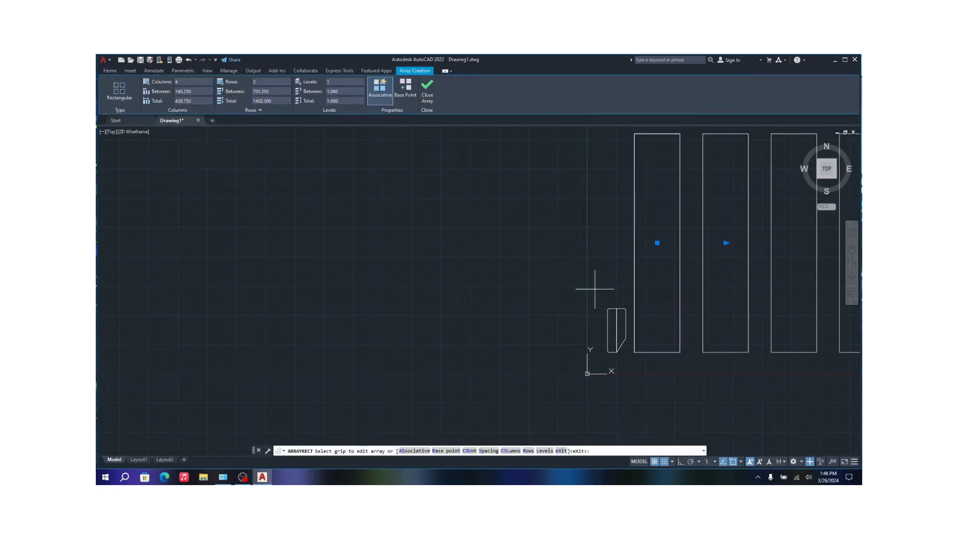
- Set the rectangular array's number of rows to 5, accepting the default distance between rows
scroll(655, 330, down, 4)
scroll(655, 329, down, 3)
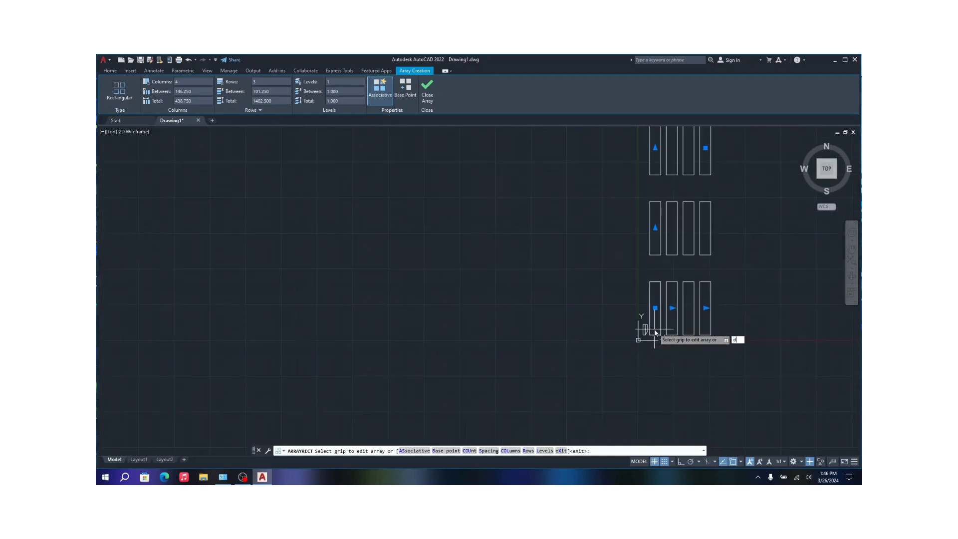
scroll(781, 328, up, 2)
scroll(669, 261, down, 2)
scroll(728, 190, up, 2)
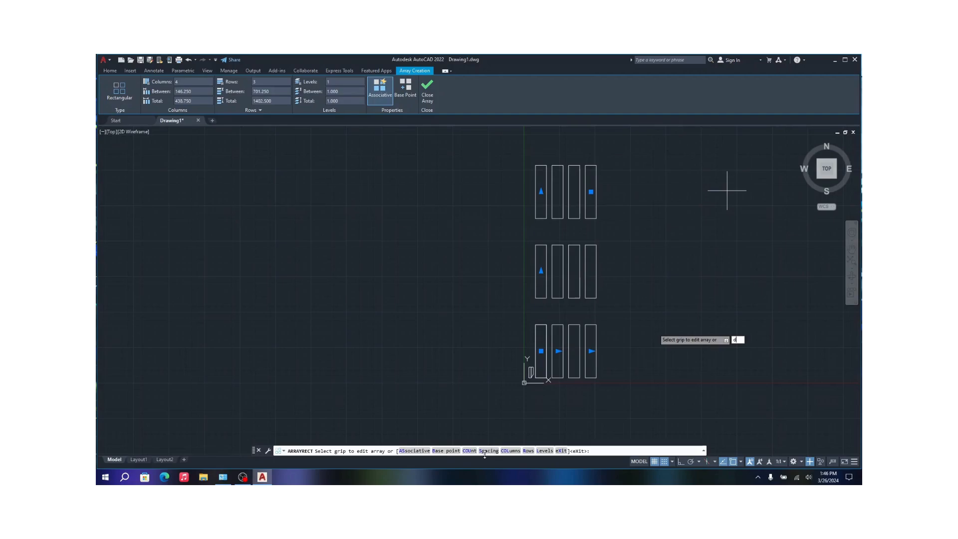
click(529, 450)
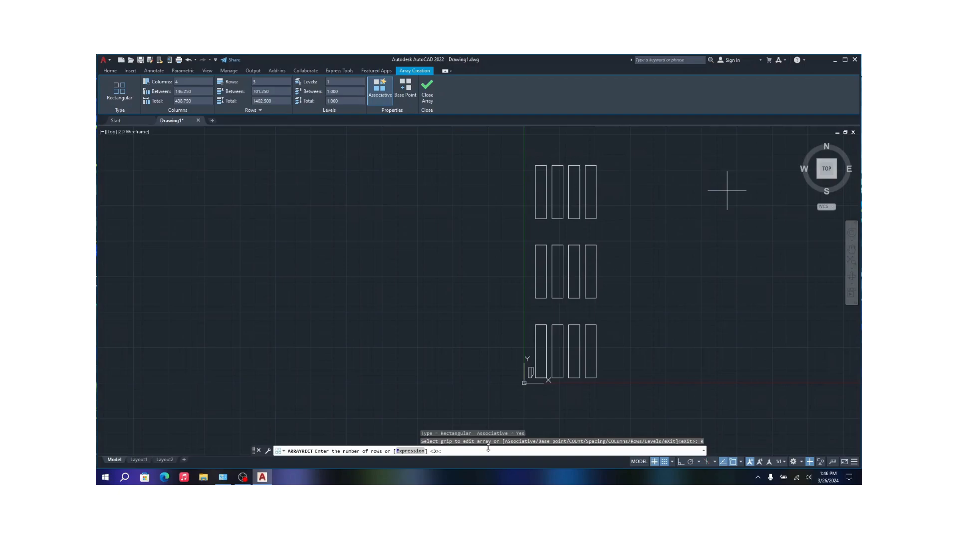
text(5)
key(Return)
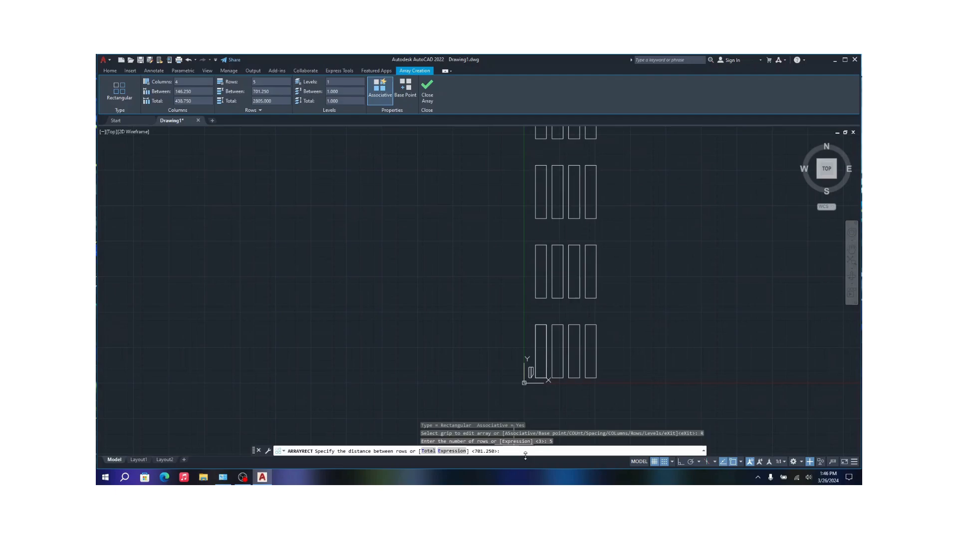
key(Return)
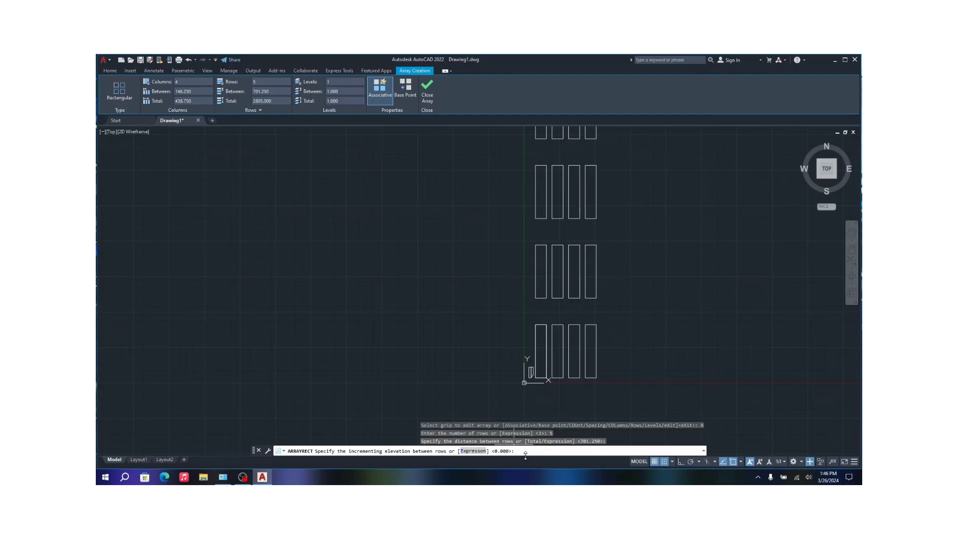
key(Escape)
scroll(680, 313, down, 1)
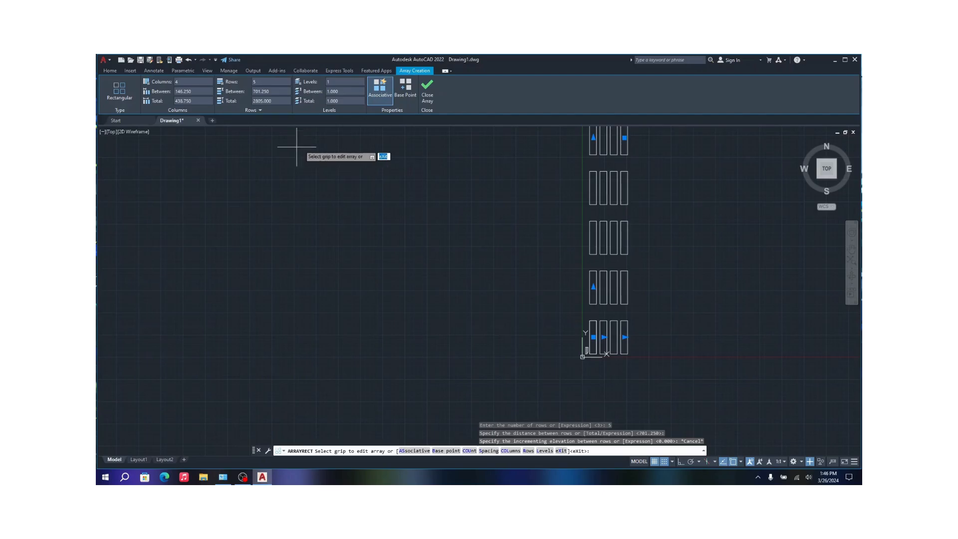
- Finish the rectangular array with its current columns and rows
click(428, 89)
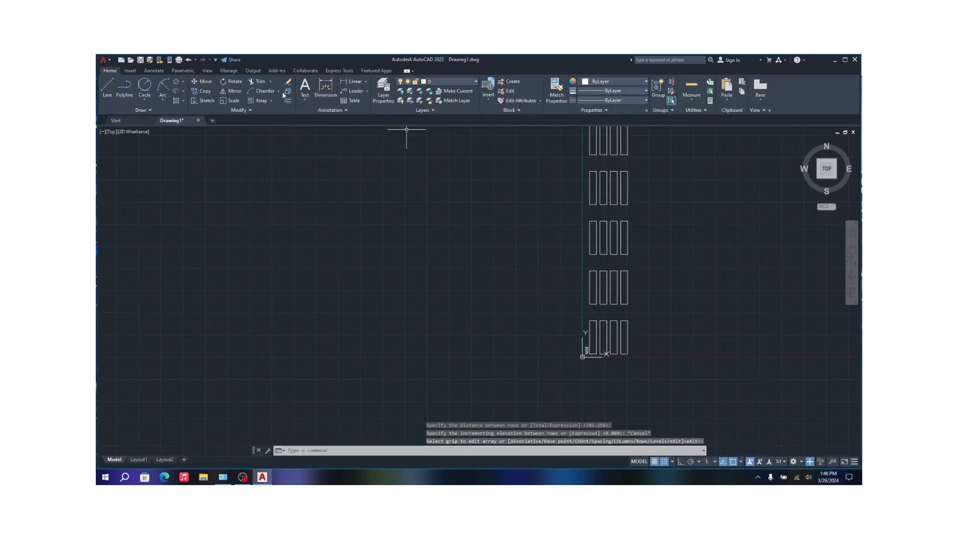
click(269, 101)
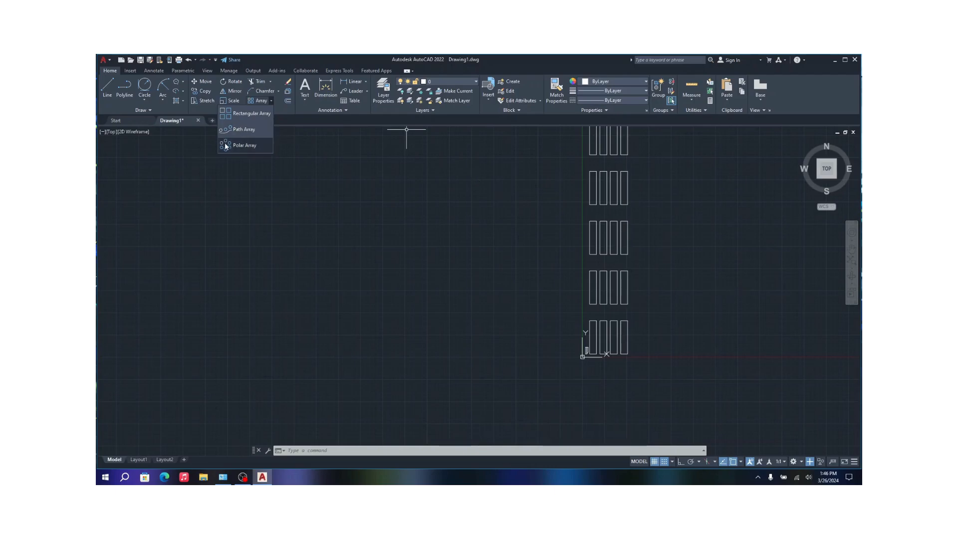
click(257, 151)
click(627, 280)
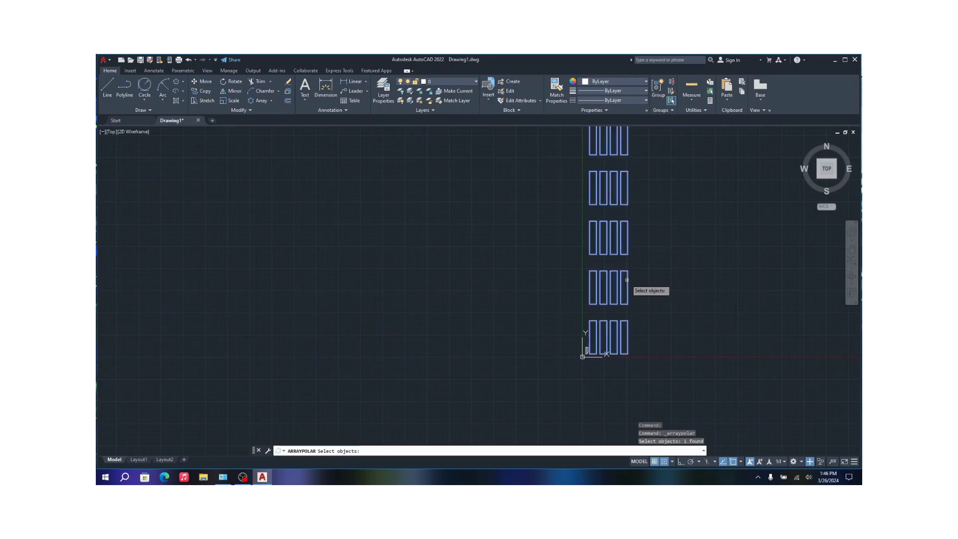
key(Return)
scroll(653, 277, down, 1)
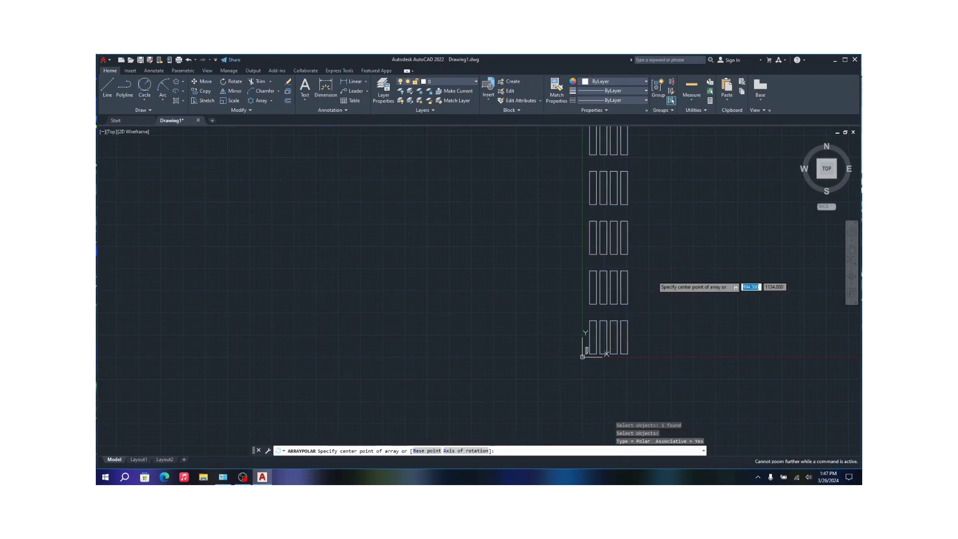
key(Return)
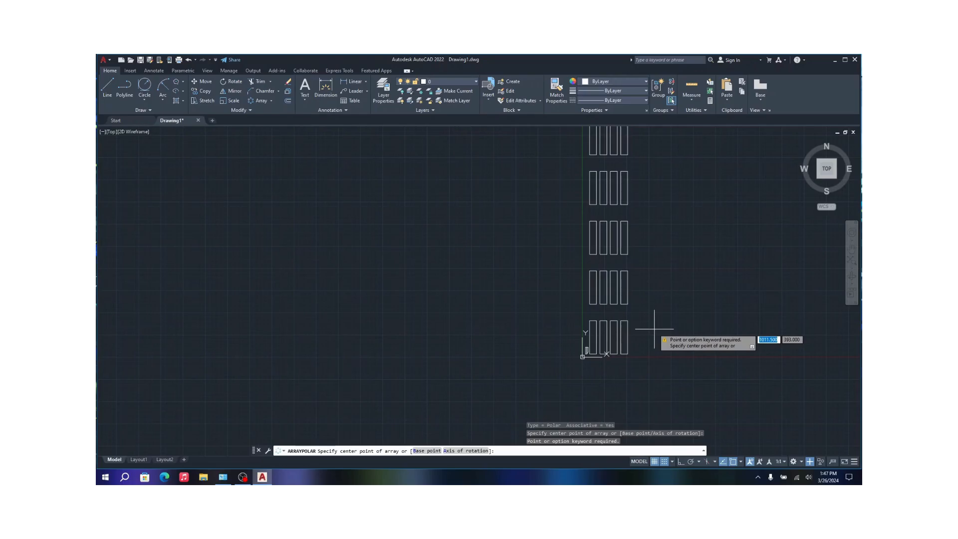
key(Escape)
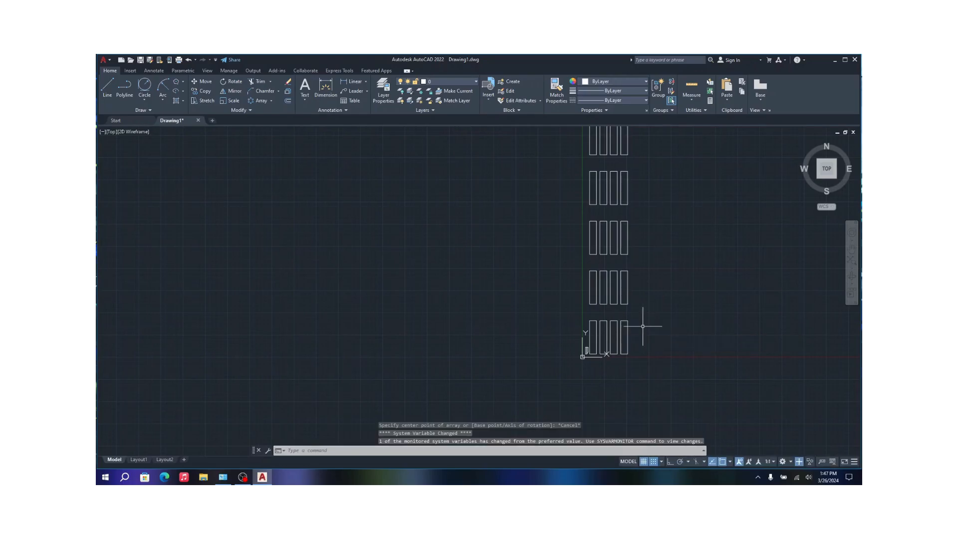
- Undo the rectangular array of the large rectangle and the lower-right corner chamfer on the small rectangles
key(ctrl+z)
key(ctrl+z)
key(ctrl+z)
key(ctrl+z)
key(ctrl+z)
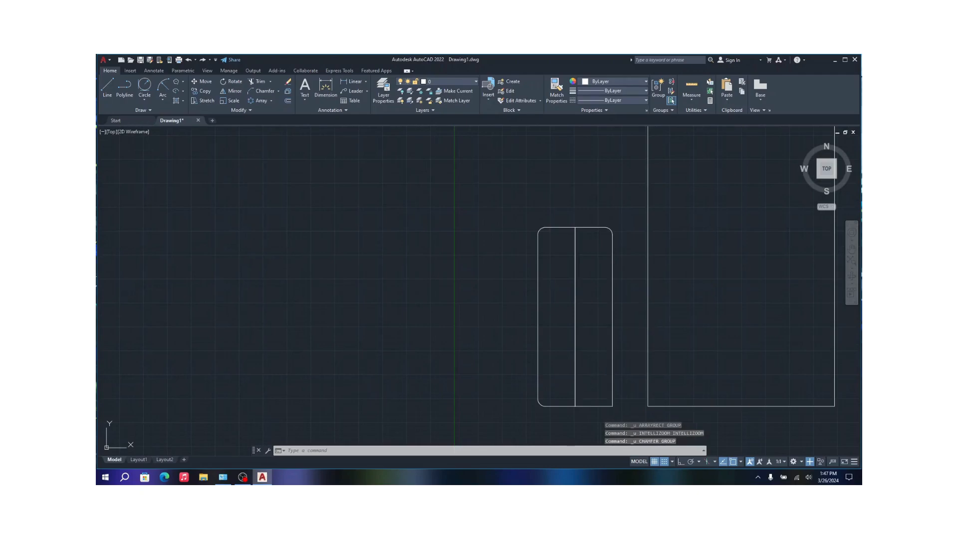
- Undo the corner fillets on the small rectangles and the trim of the vertical line beside them
key(ctrl+z)
key(ctrl+z)
key(ctrl+z)
key(ctrl+z)
key(ctrl+z)
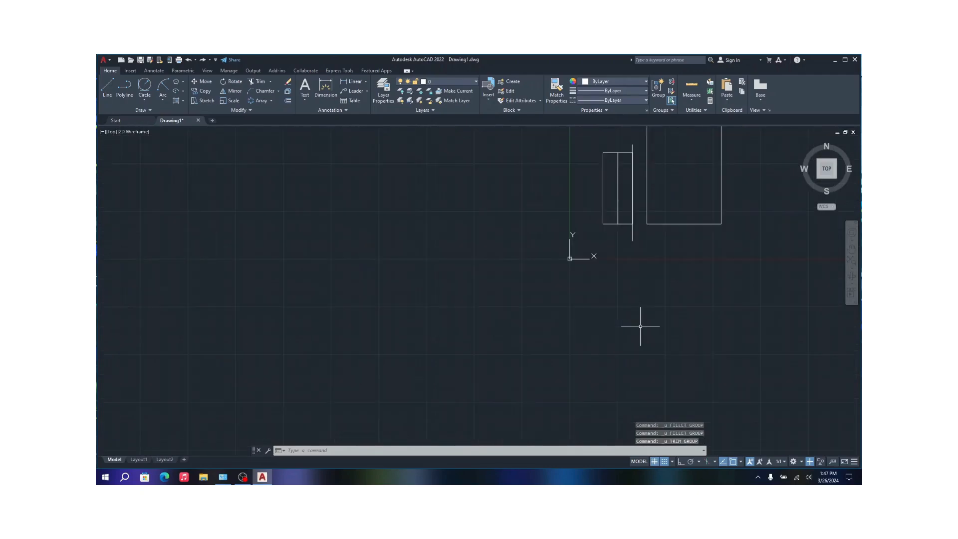
- Undo the scaling of the separate rectangle and the mirrored copies, back to one rectangle and the vertical mirror line
key(ctrl+z)
key(ctrl+z)
key(ctrl+z)
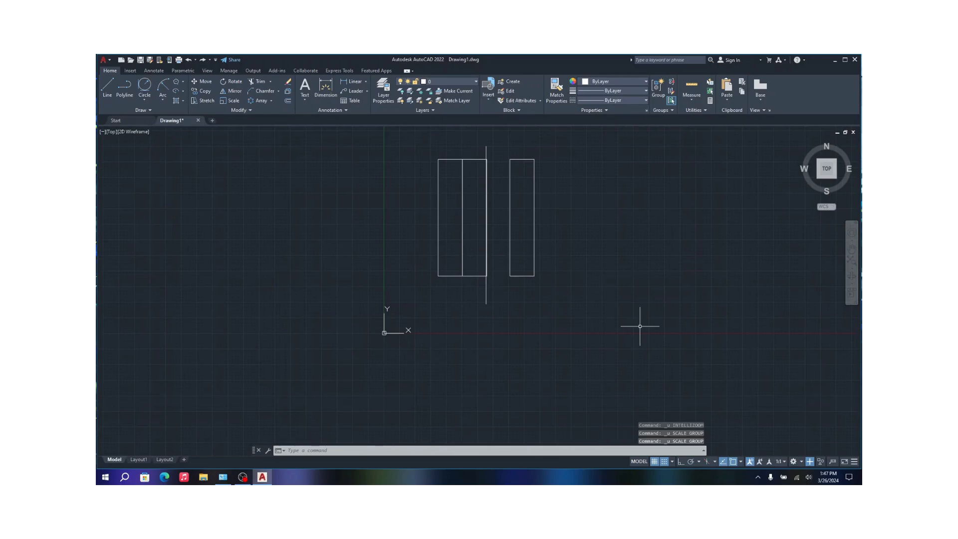
key(ctrl+z)
key(ctrl+z)
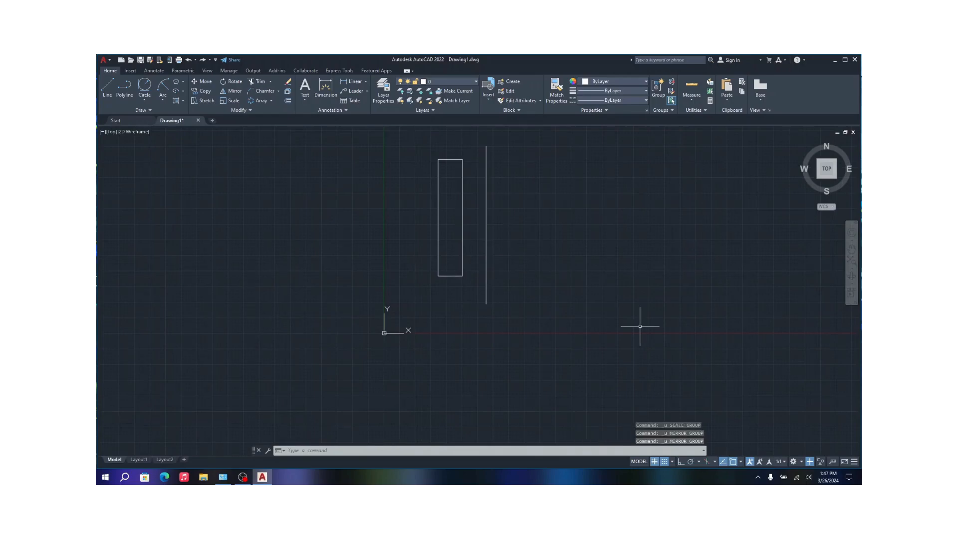